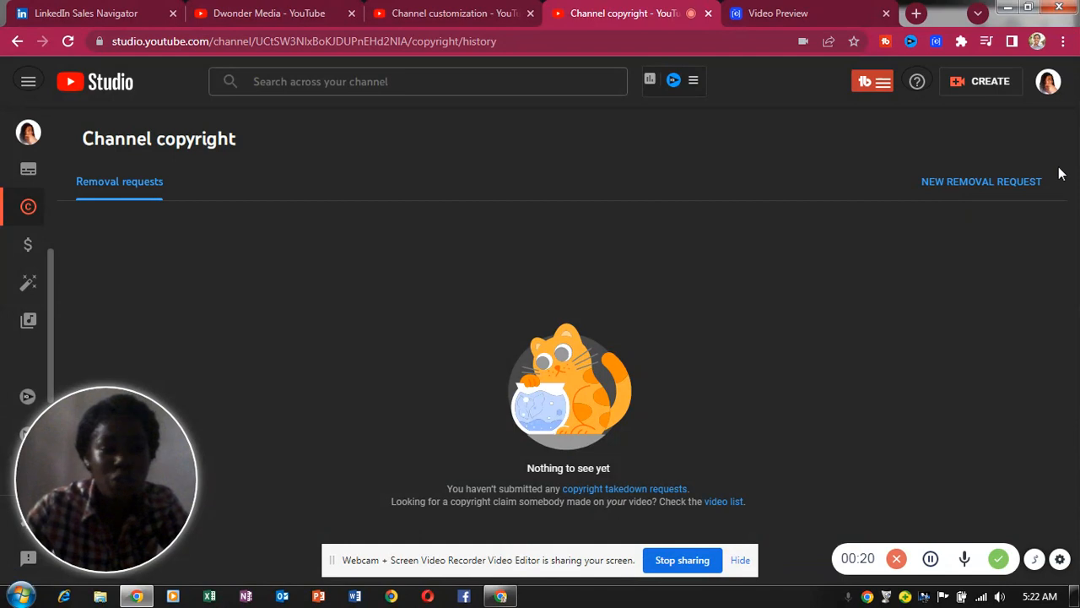
# - Open the account menu from the profile avatar on the Channel copyright page
pyautogui.click(1047, 91)
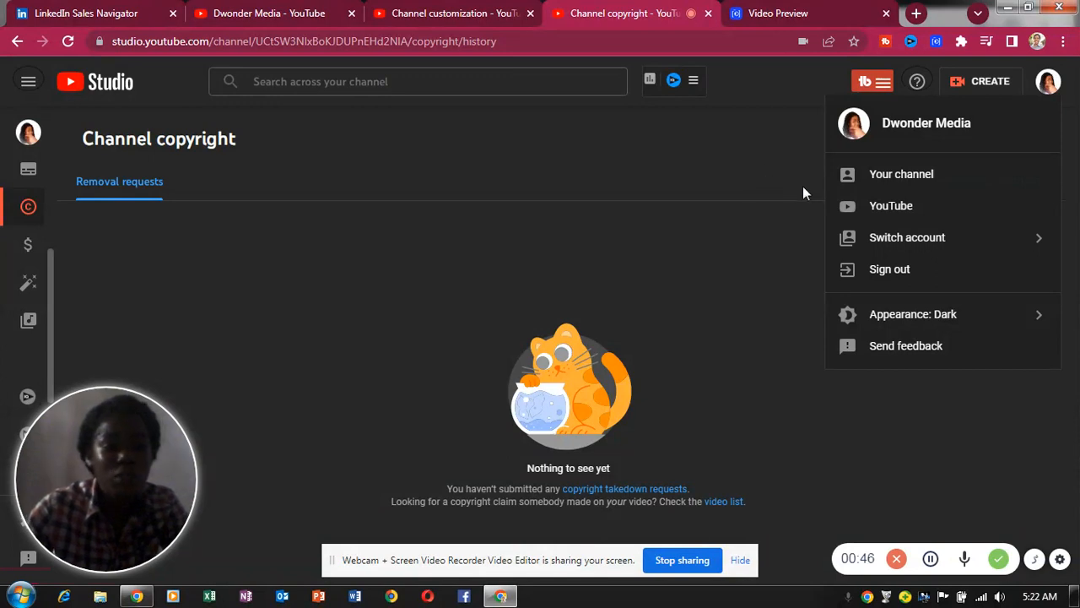
# - Sign in to the second Google account via Switch account > Add account, with its email and password
pyautogui.click(929, 237)
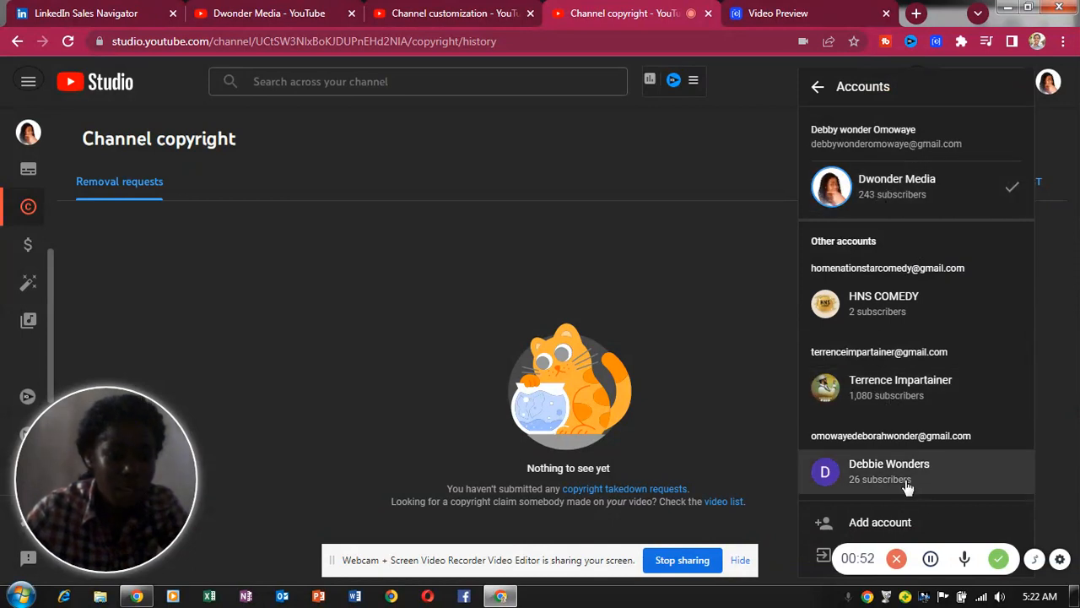
pyautogui.click(890, 525)
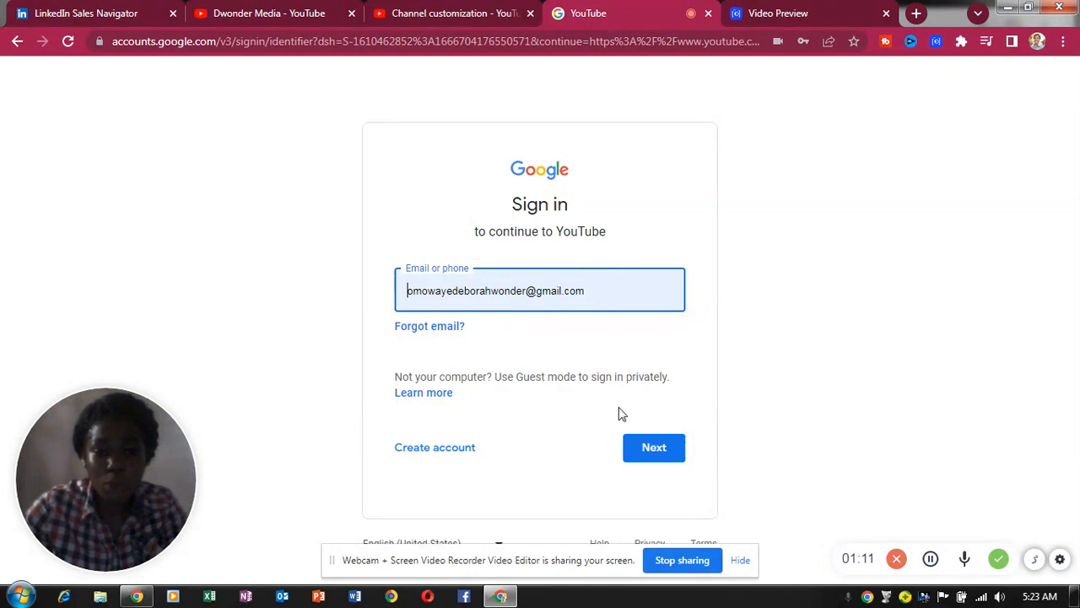
pyautogui.click(650, 449)
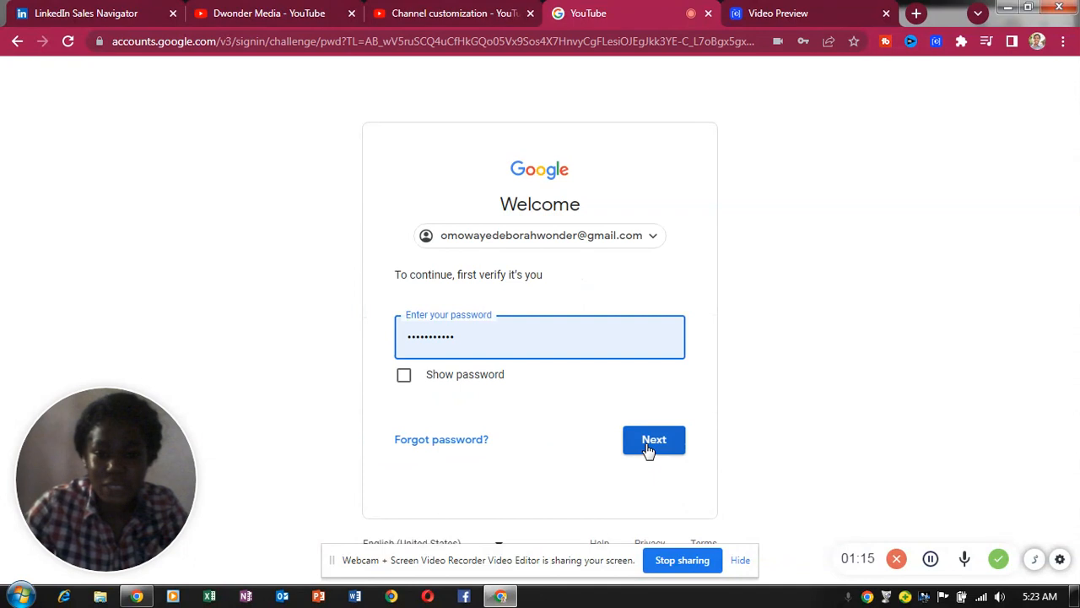
pyautogui.click(655, 446)
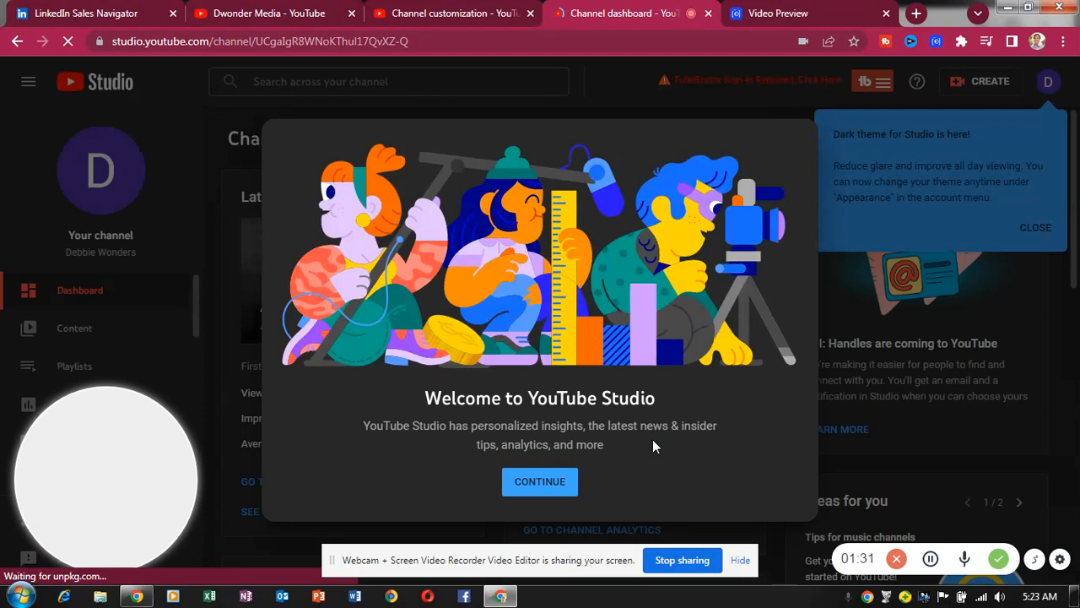
# - Dismiss the welcome and dark-theme notices, then view the second channel's public YouTube page
pyautogui.click(539, 482)
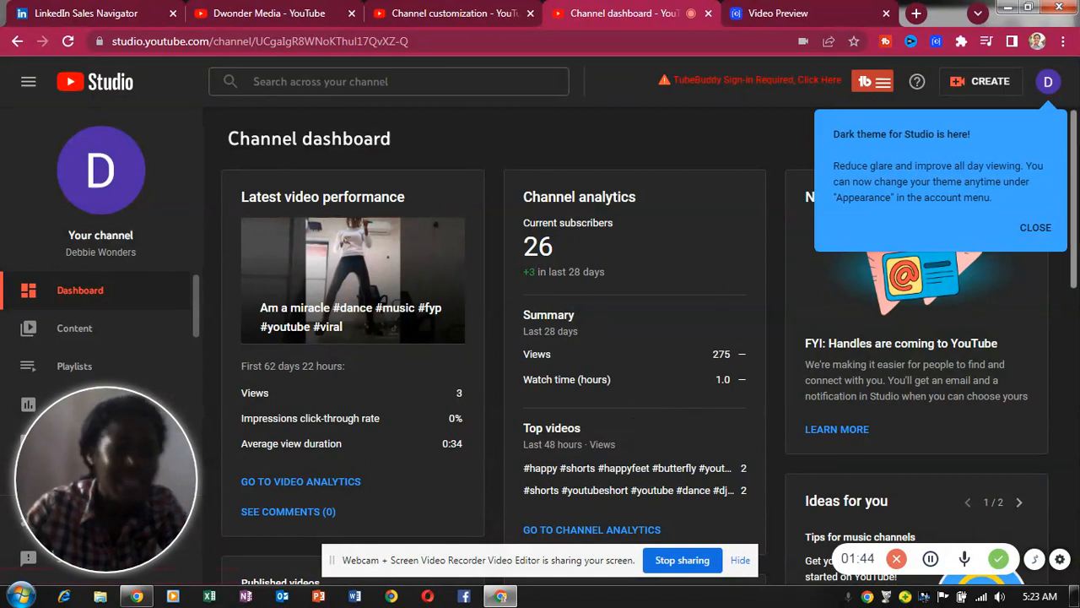
pyautogui.click(1035, 228)
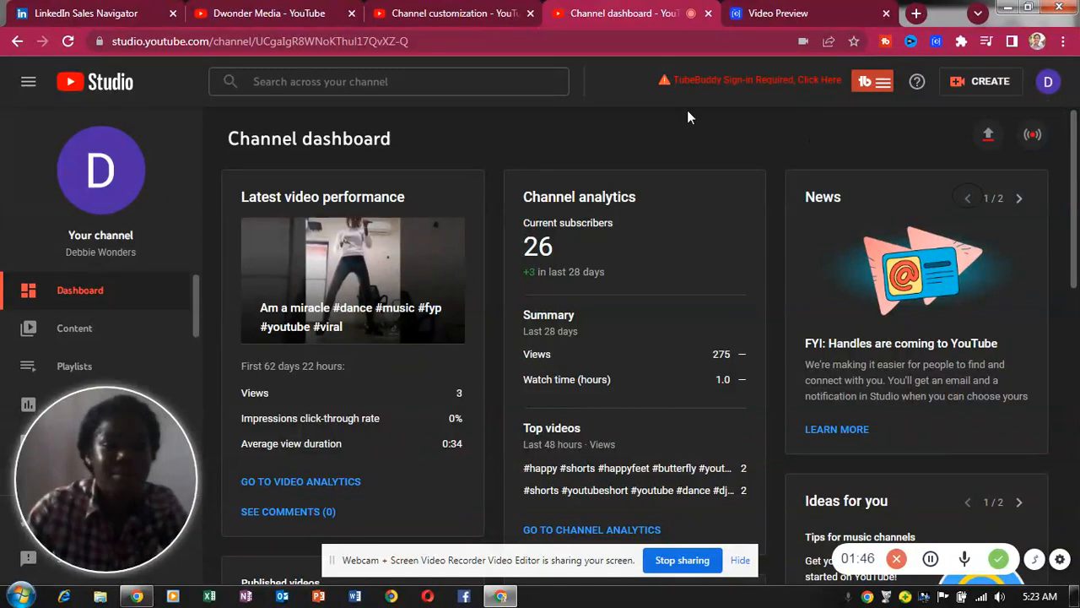
pyautogui.click(88, 165)
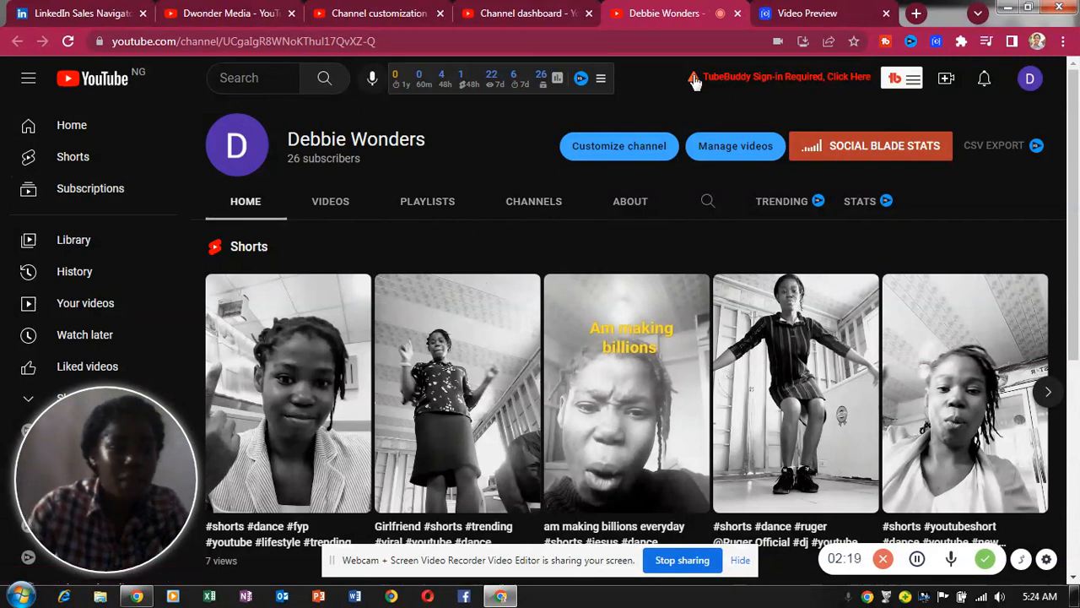
# - Open Customize channel for the second channel from its YouTube homepage
pyautogui.click(947, 78)
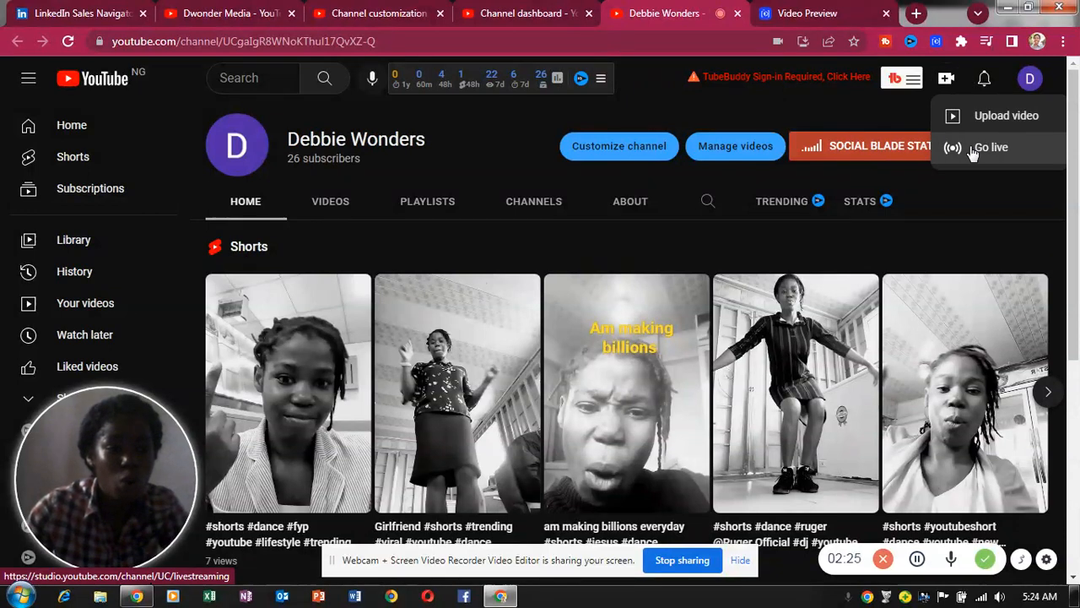
pyautogui.click(842, 95)
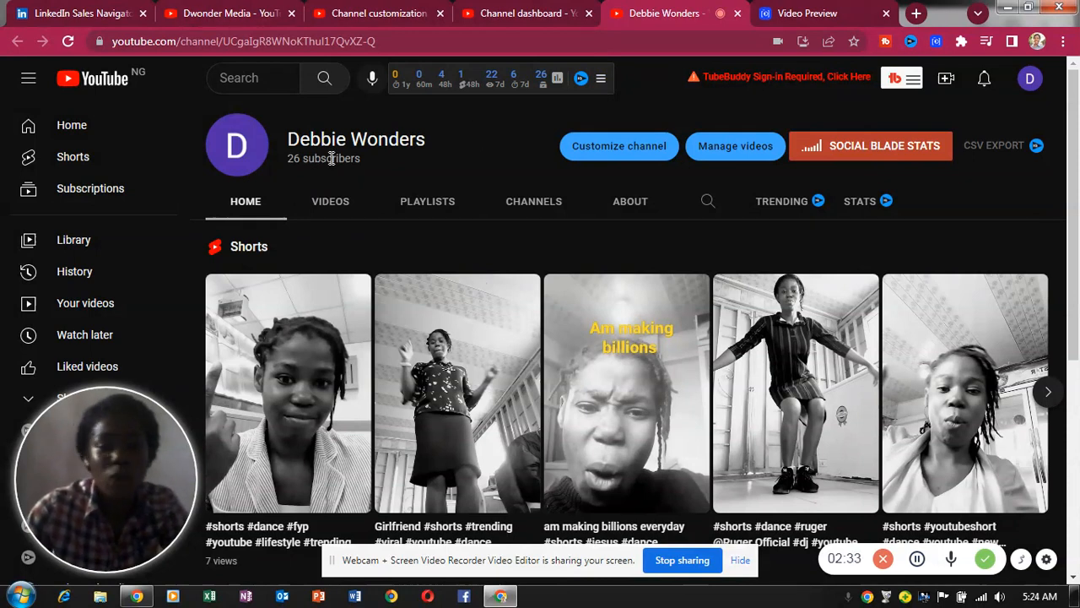
pyautogui.click(604, 148)
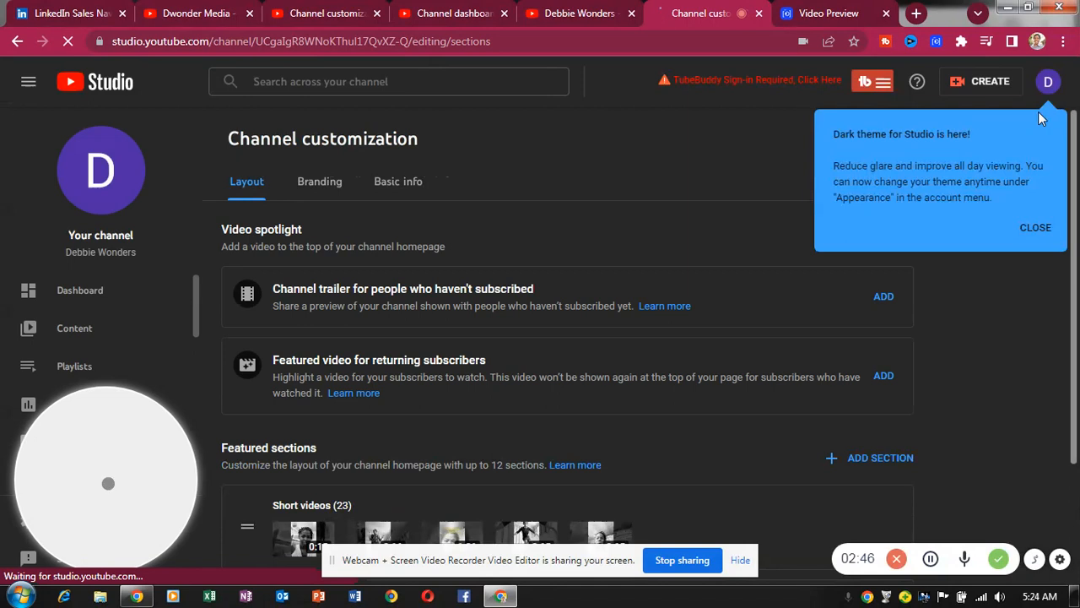
# - Set 'Am a miracle' as trailer and the #shorts #tiktokvideo clip as the returning-subscriber featured video
pyautogui.click(1034, 230)
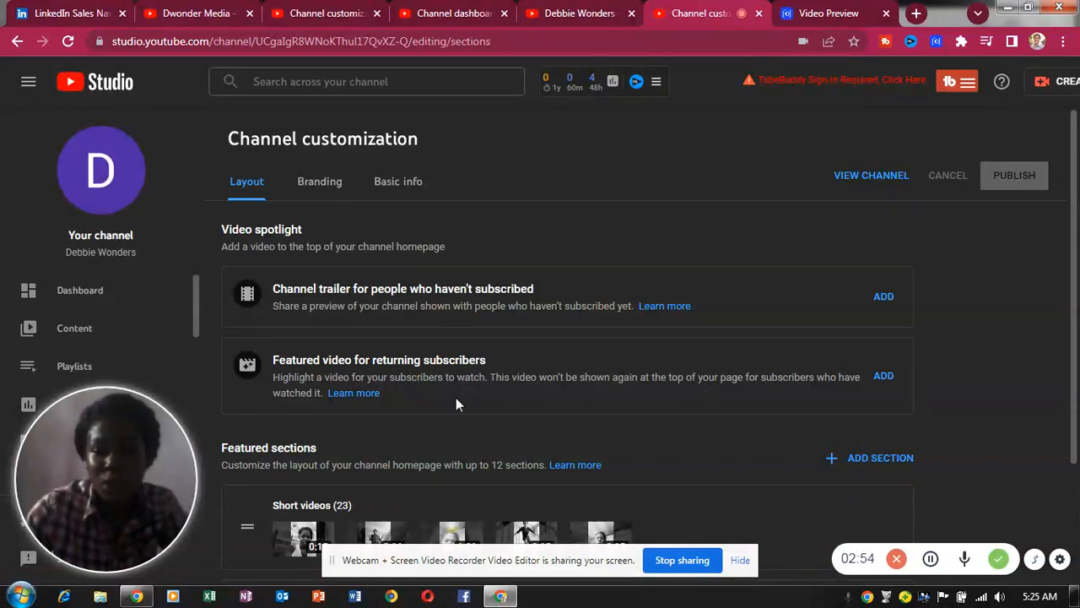
pyautogui.click(883, 298)
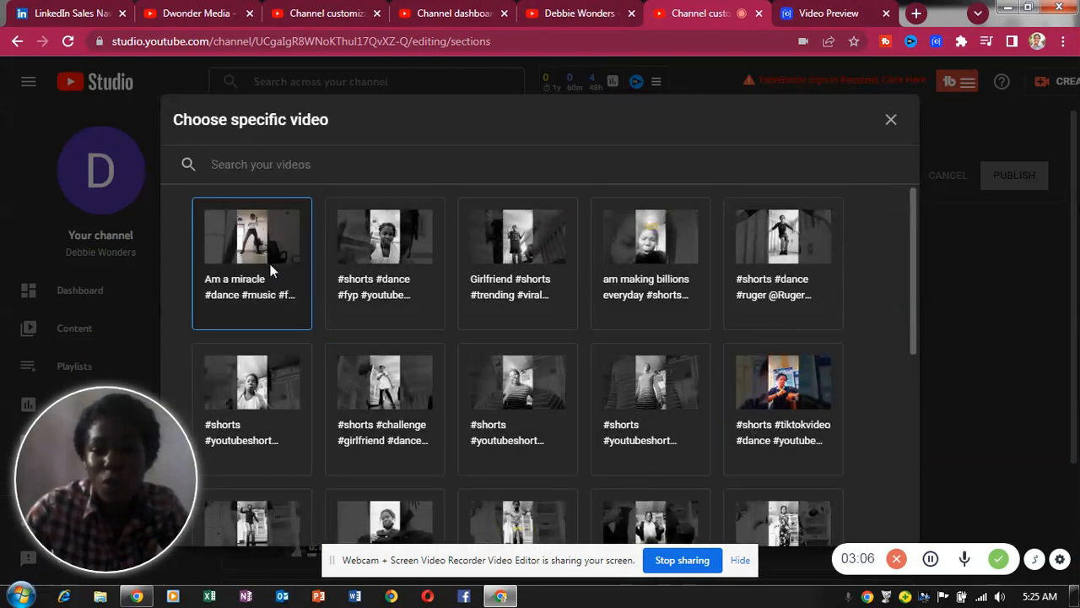
pyautogui.click(239, 254)
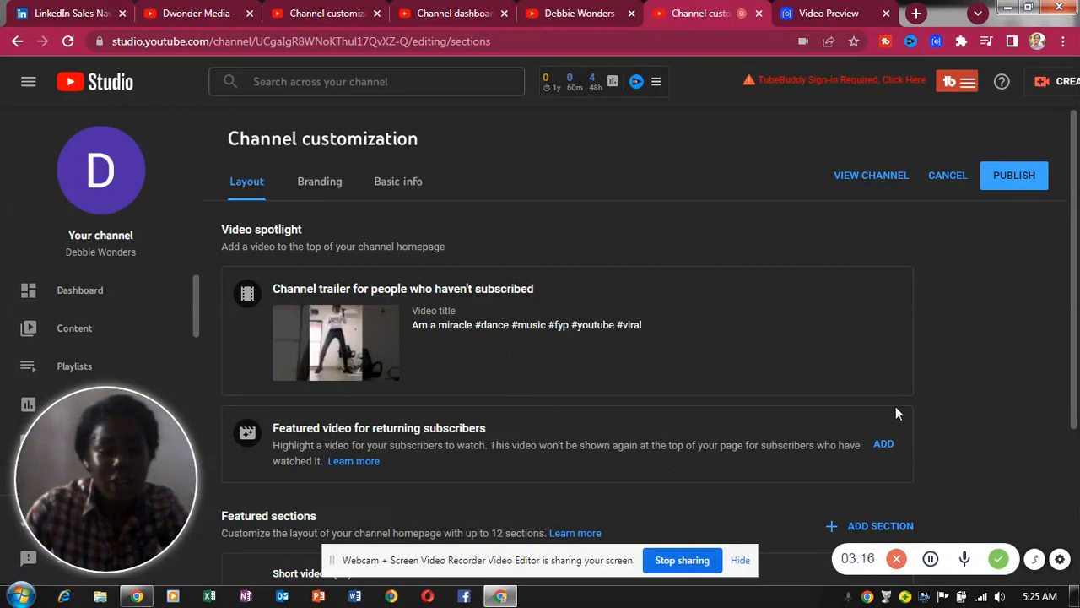
pyautogui.click(881, 450)
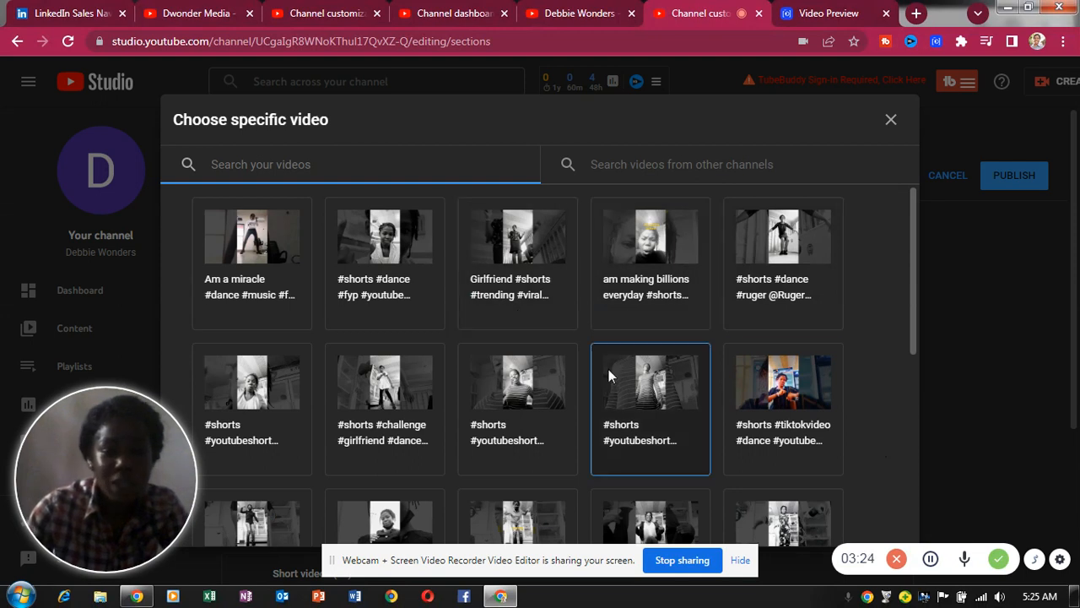
pyautogui.click(791, 431)
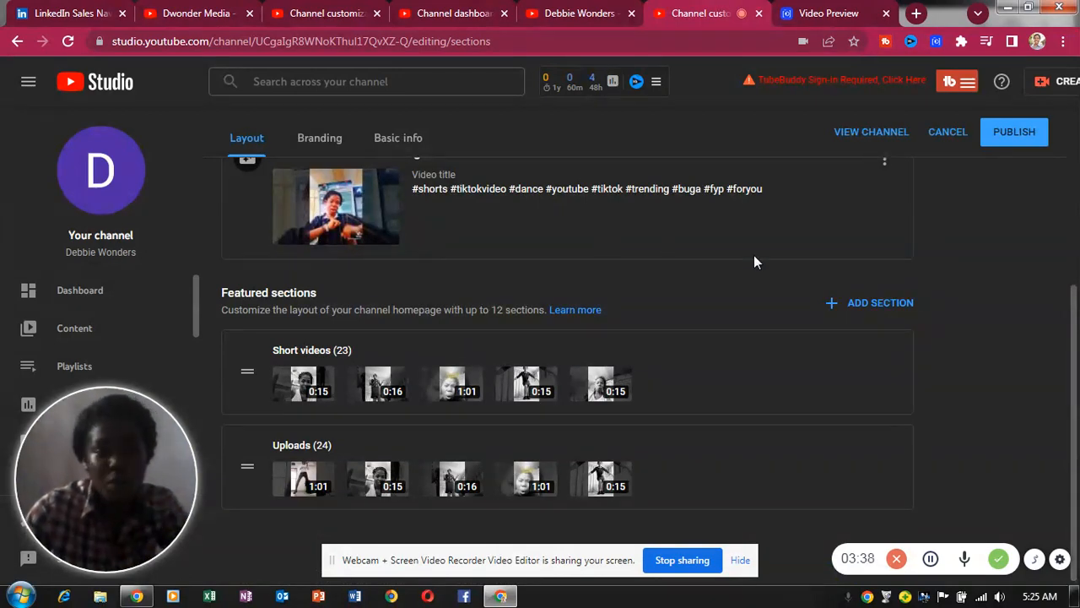
# - Add a Popular uploads section to the channel's featured sections
pyautogui.click(865, 302)
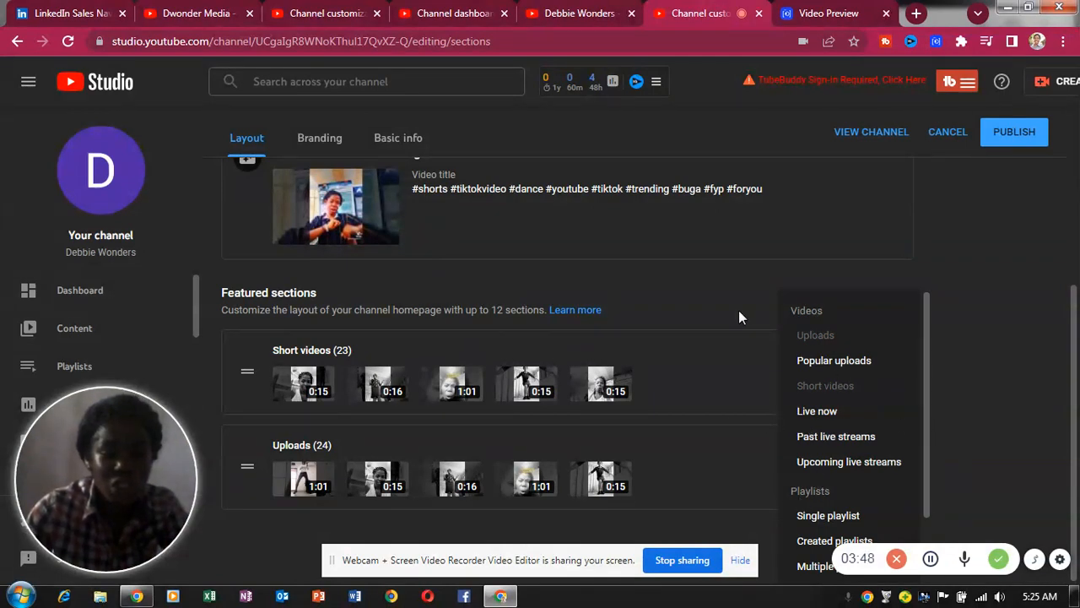
pyautogui.click(825, 361)
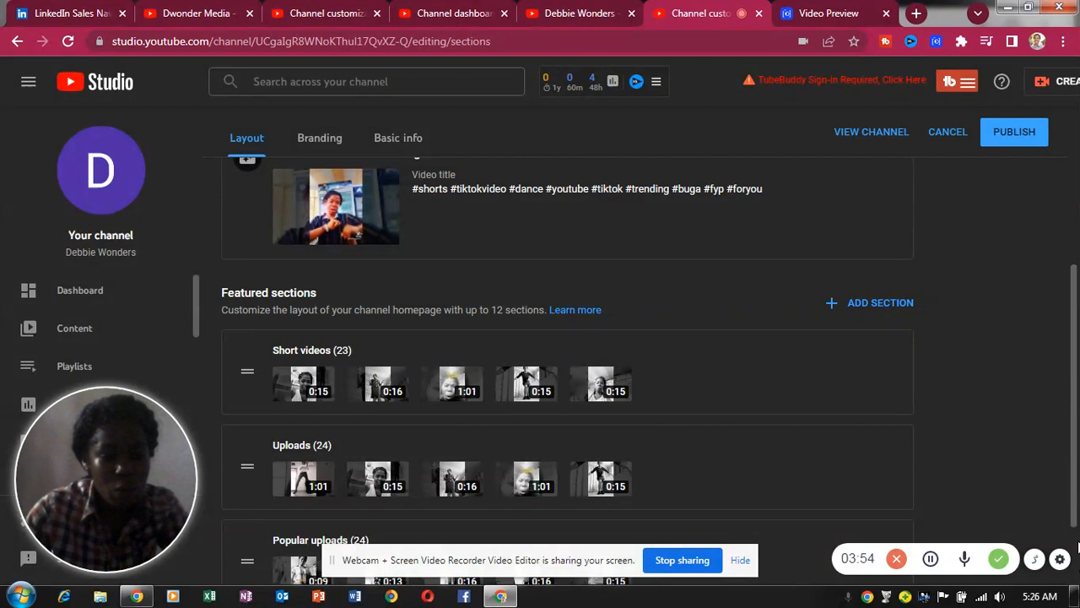
pyautogui.scroll(-2, 1077, 547)
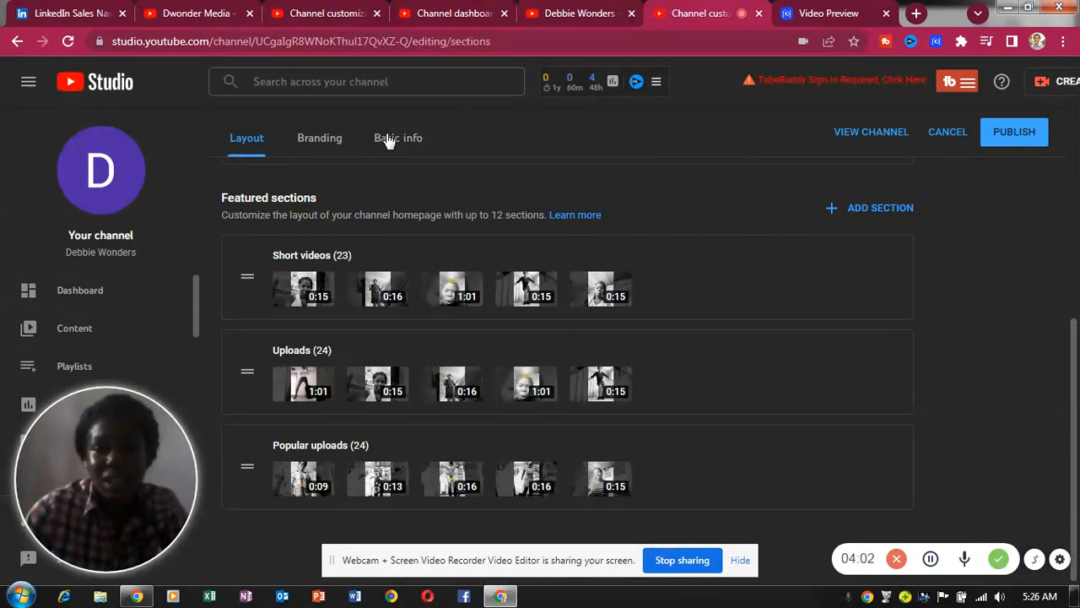
# - Look over the Branding tab, then switch to the Basic info settings
pyautogui.click(312, 140)
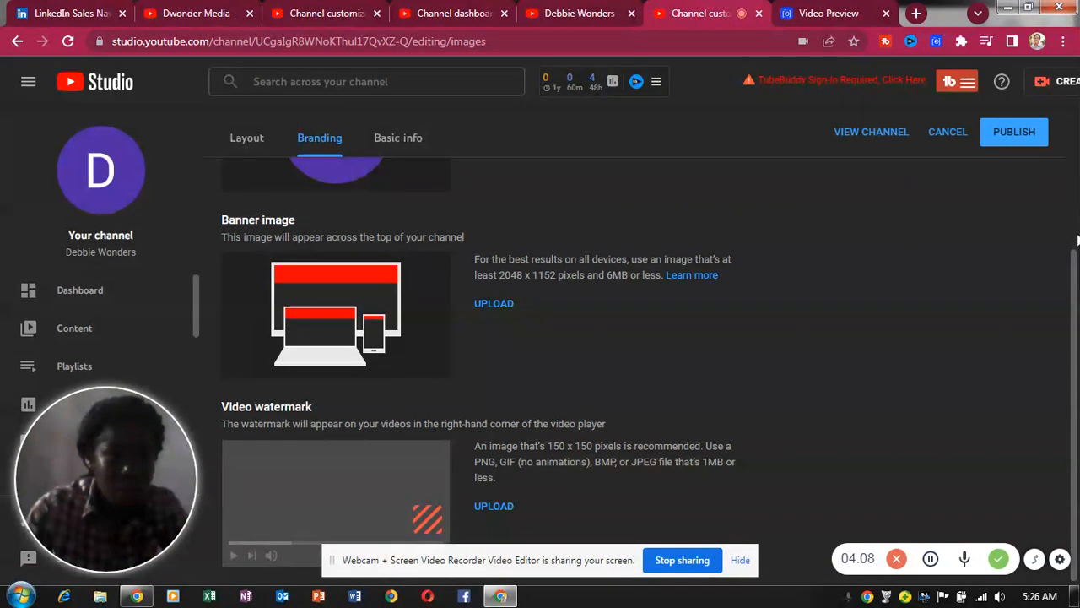
pyautogui.scroll(3, 816, 218)
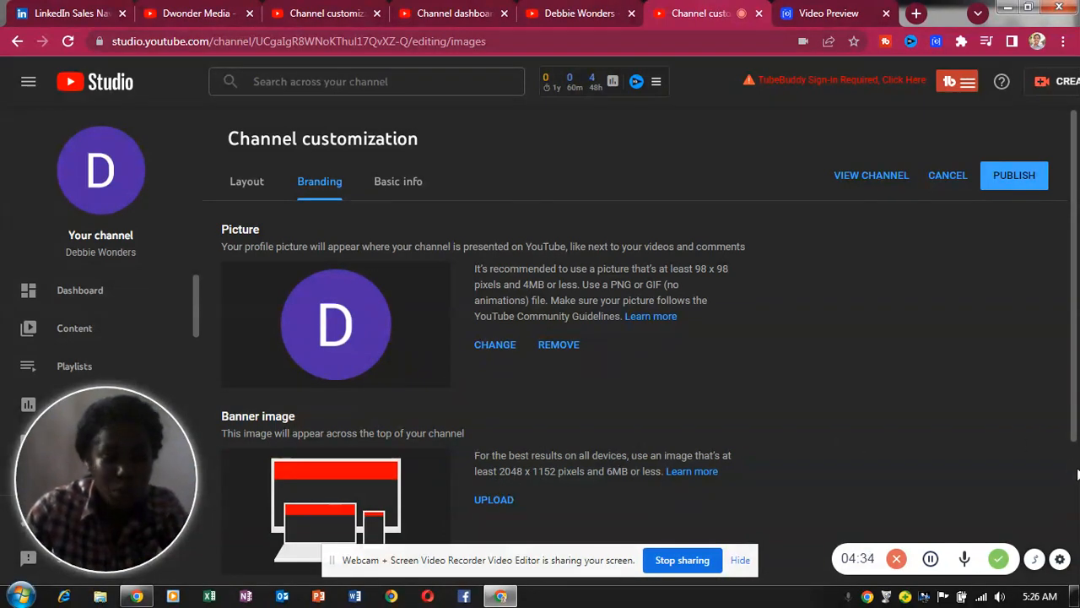
pyautogui.scroll(-2, 1077, 469)
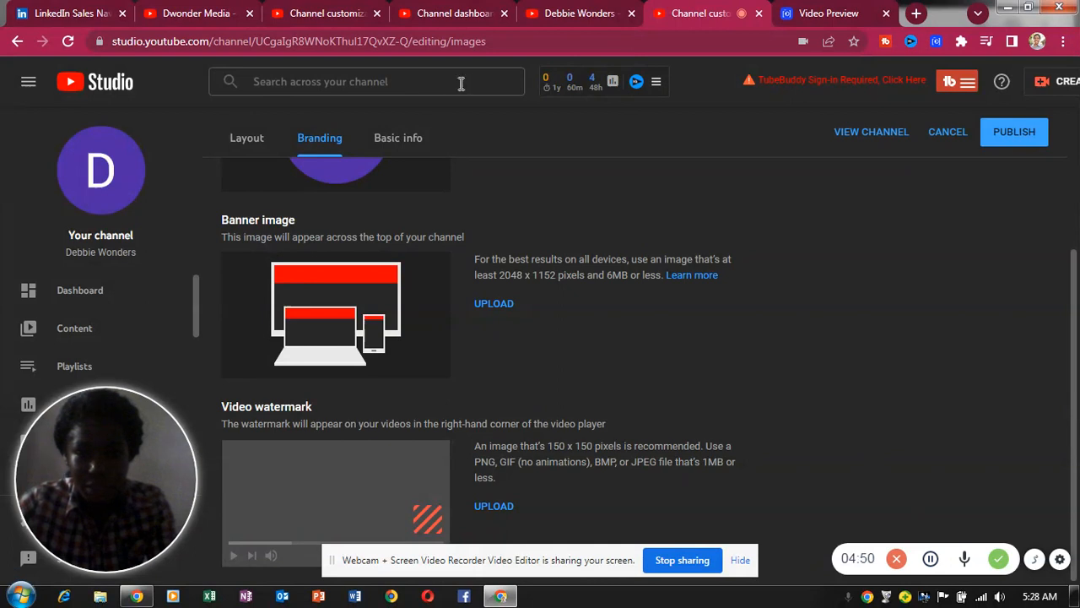
pyautogui.click(397, 142)
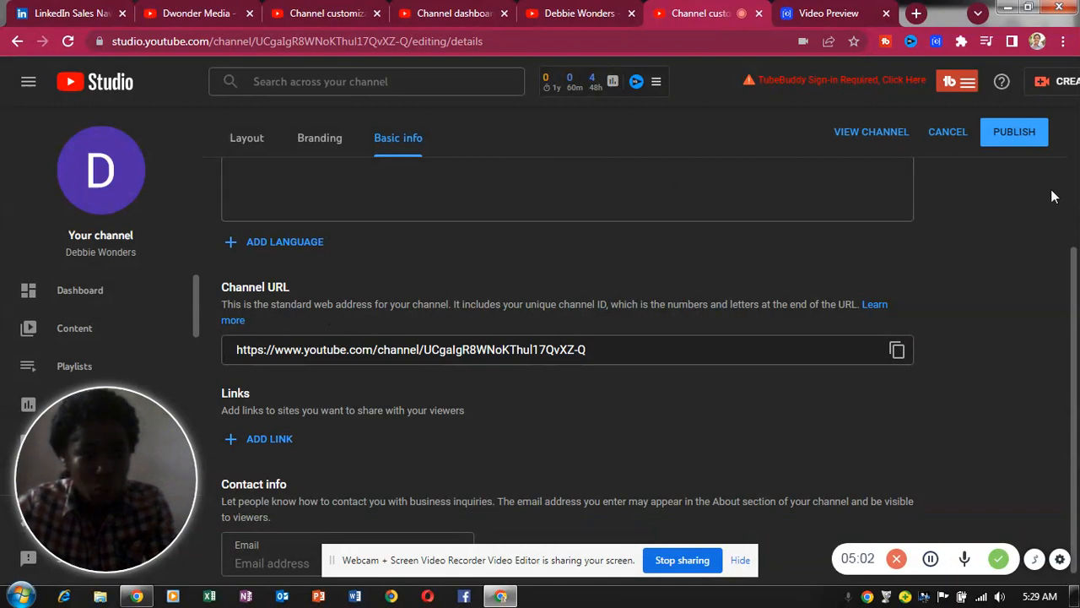
# - Add a new empty link entry in Basic info's Links section
pyautogui.scroll(3, 1061, 207)
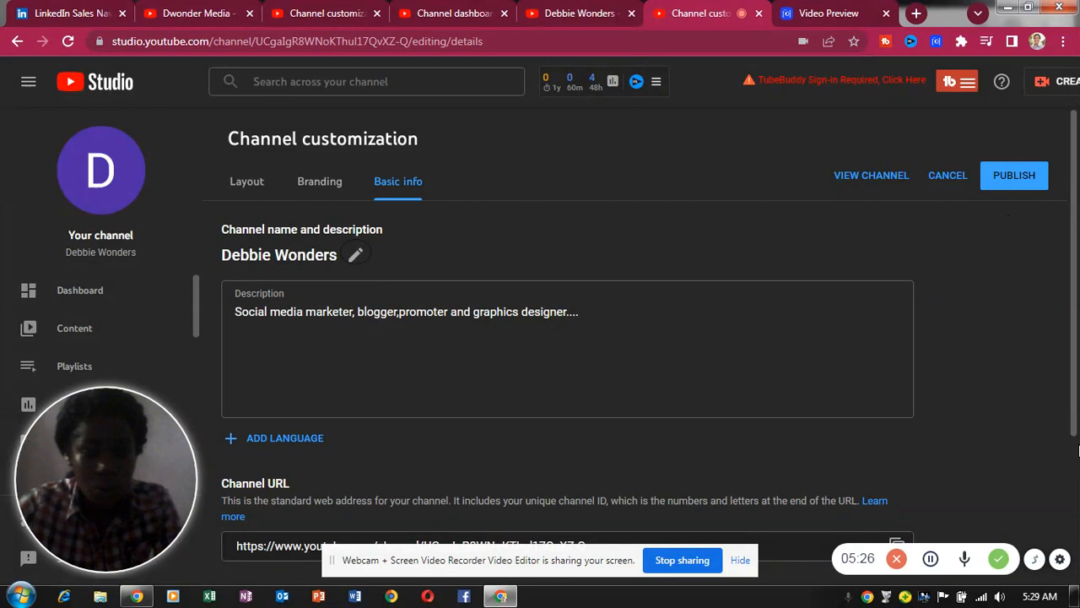
pyautogui.scroll(-2, 1078, 450)
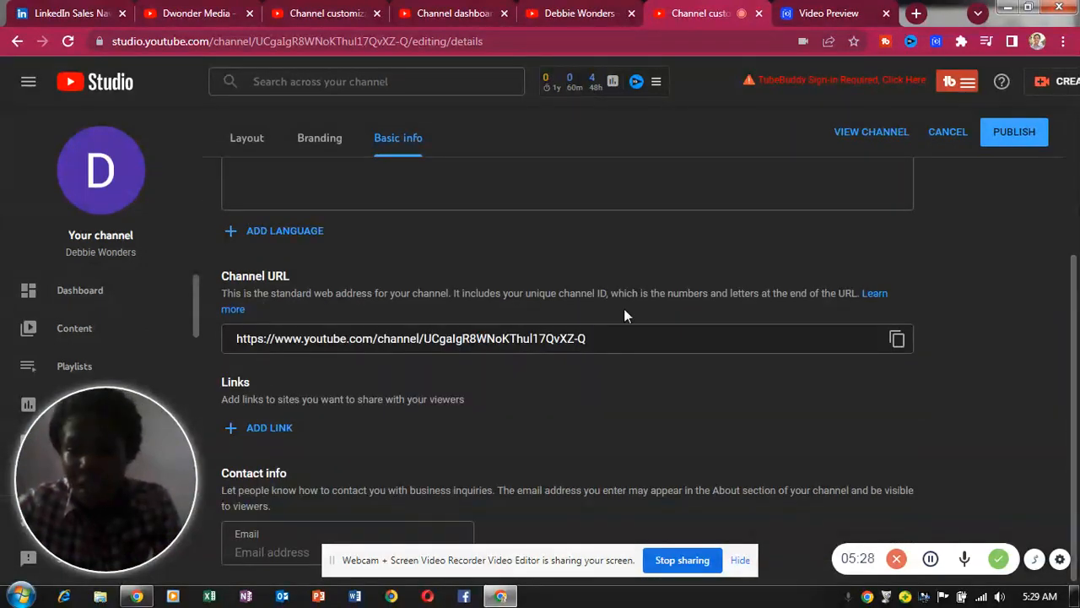
pyautogui.click(235, 430)
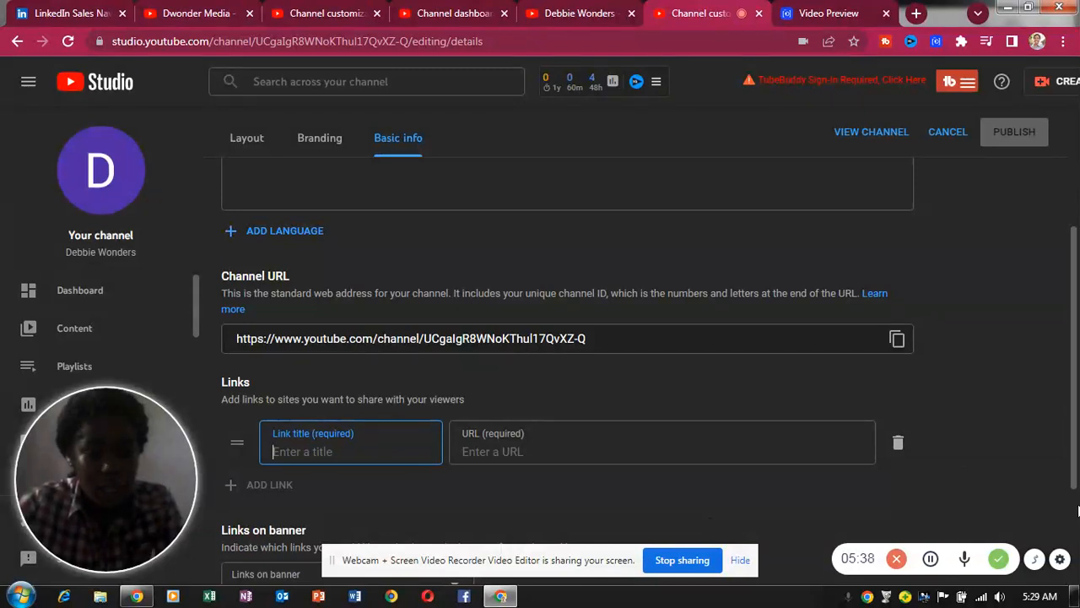
pyautogui.scroll(-2, 1077, 525)
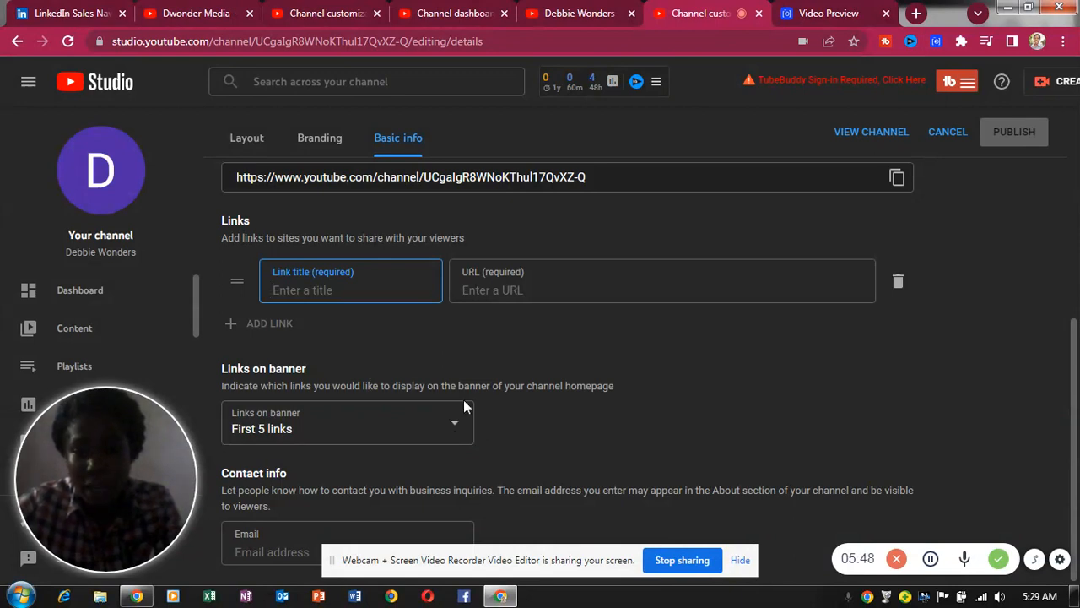
pyautogui.click(313, 143)
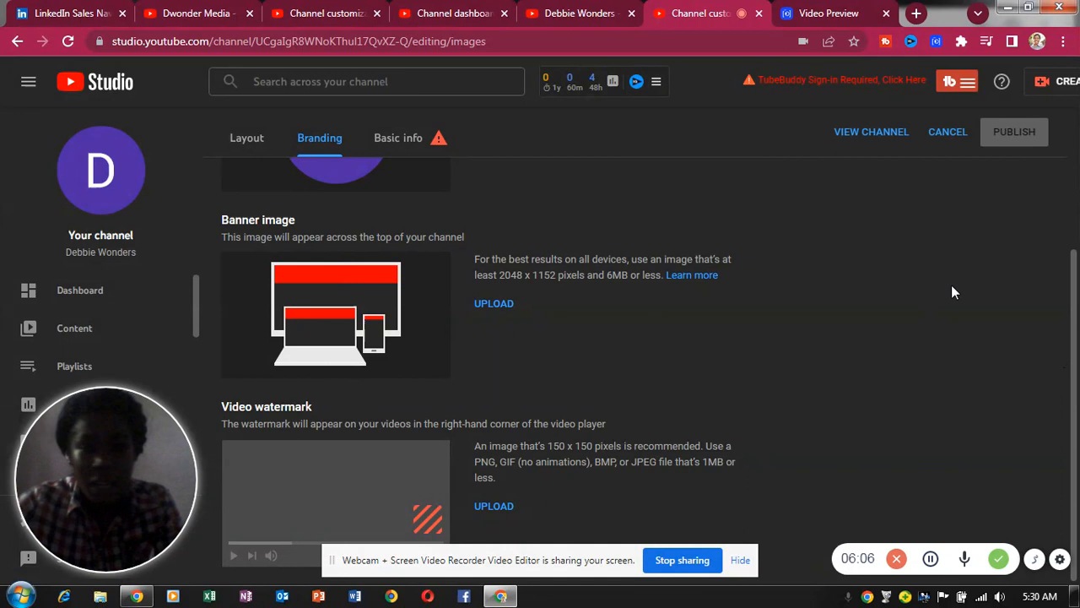
pyautogui.click(414, 137)
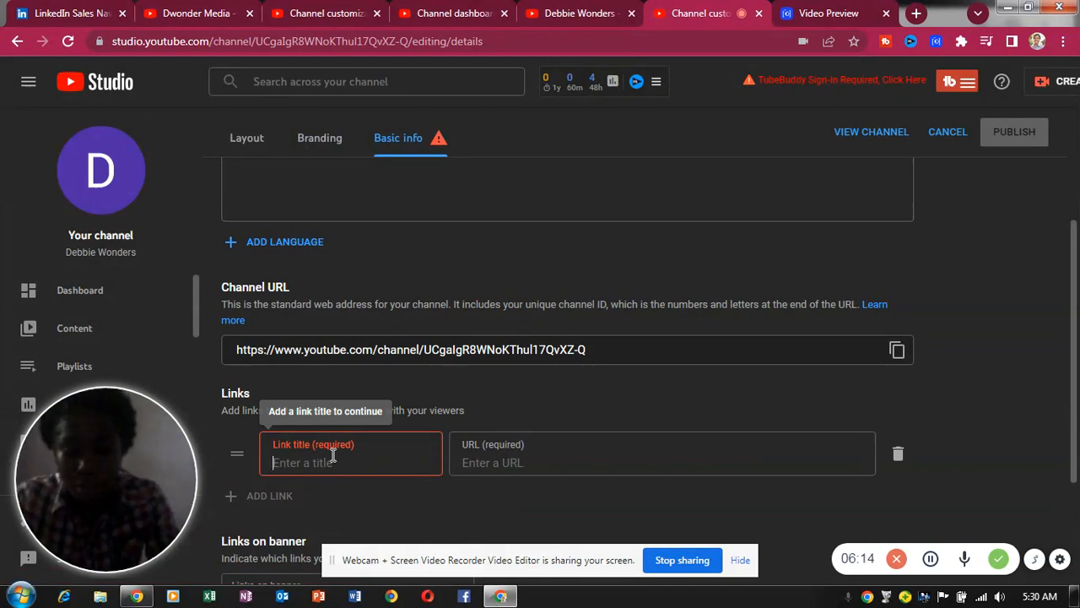
pyautogui.write('Ins')
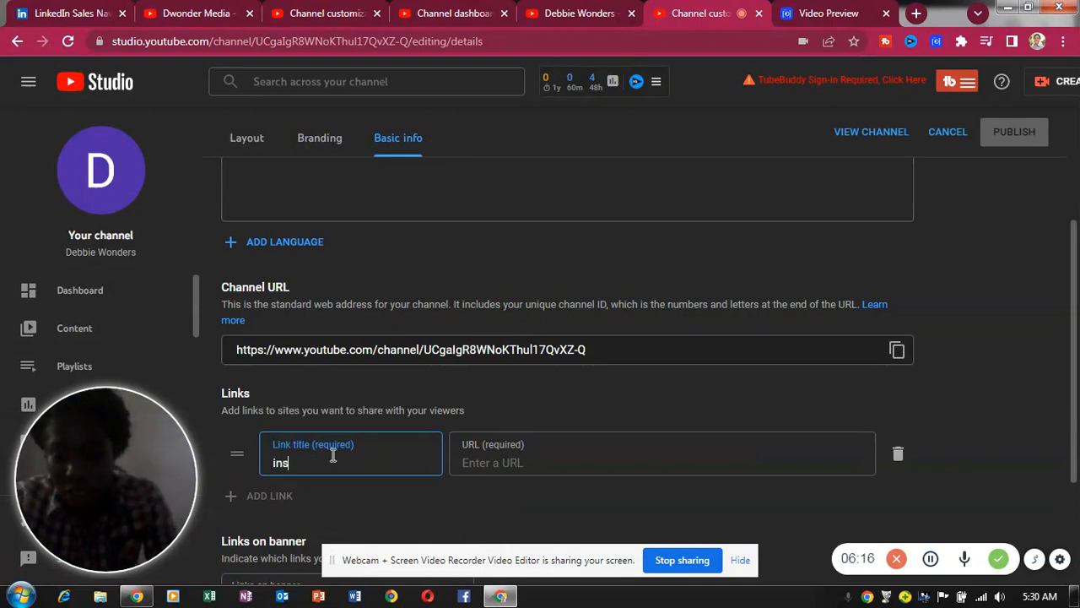
pyautogui.write('tagram')
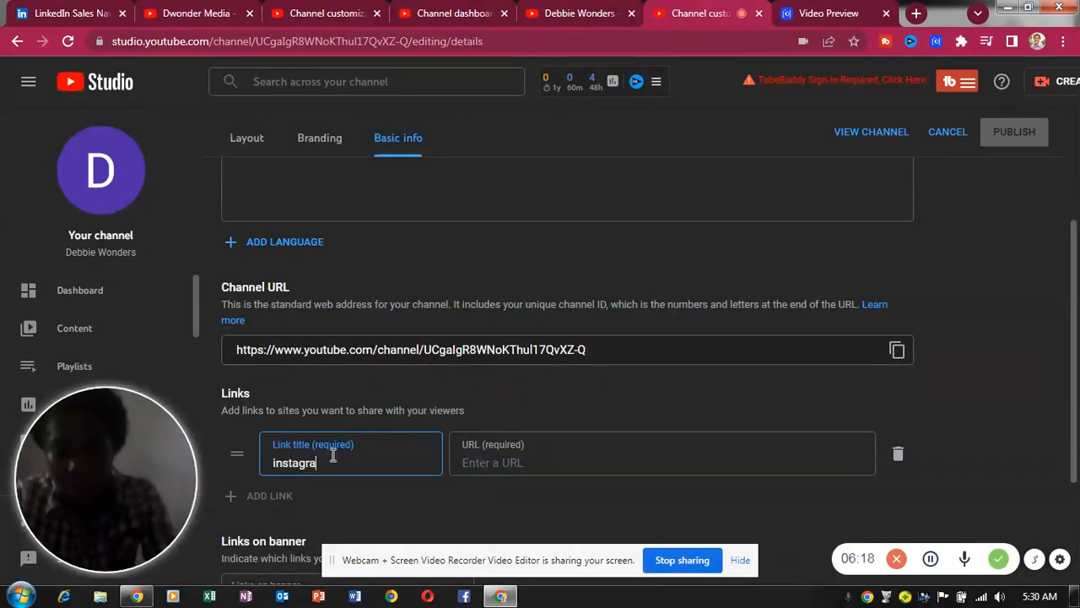
pyautogui.click(497, 466)
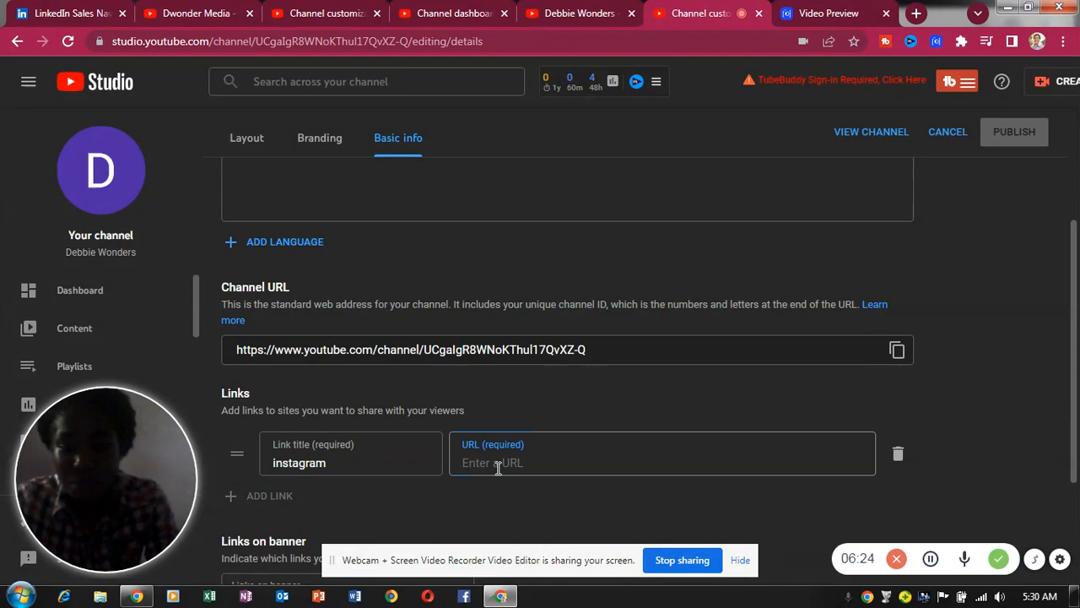
pyautogui.write('ww')
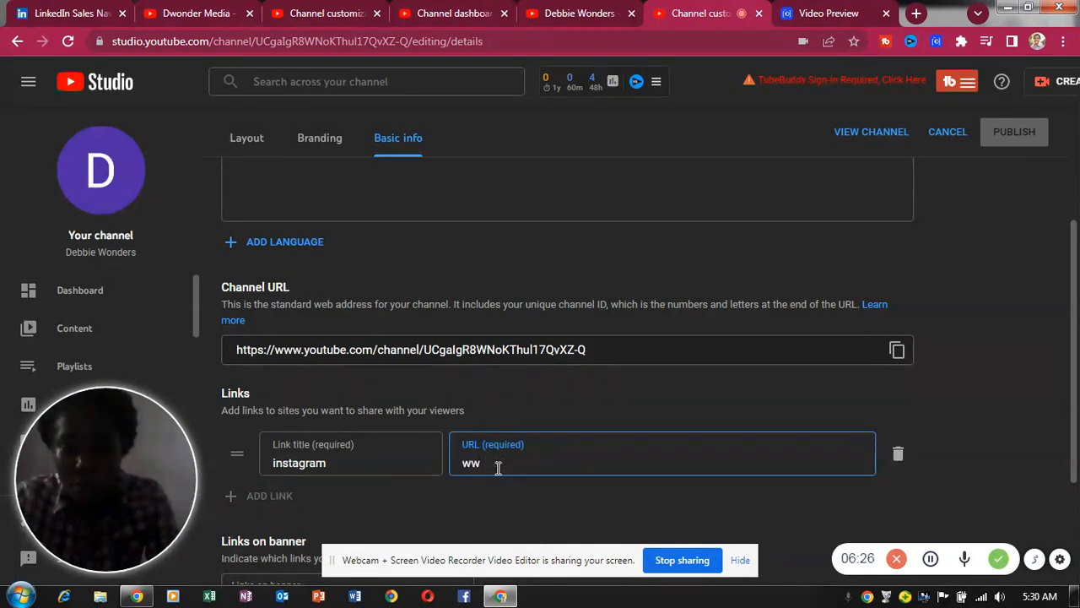
pyautogui.write('w.')
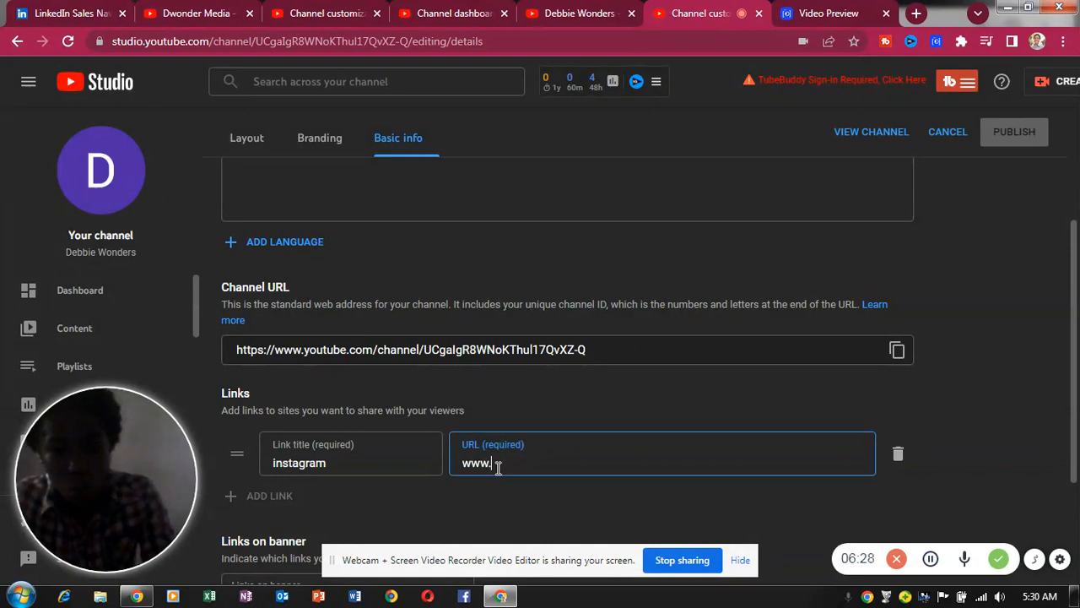
pyautogui.write('in')
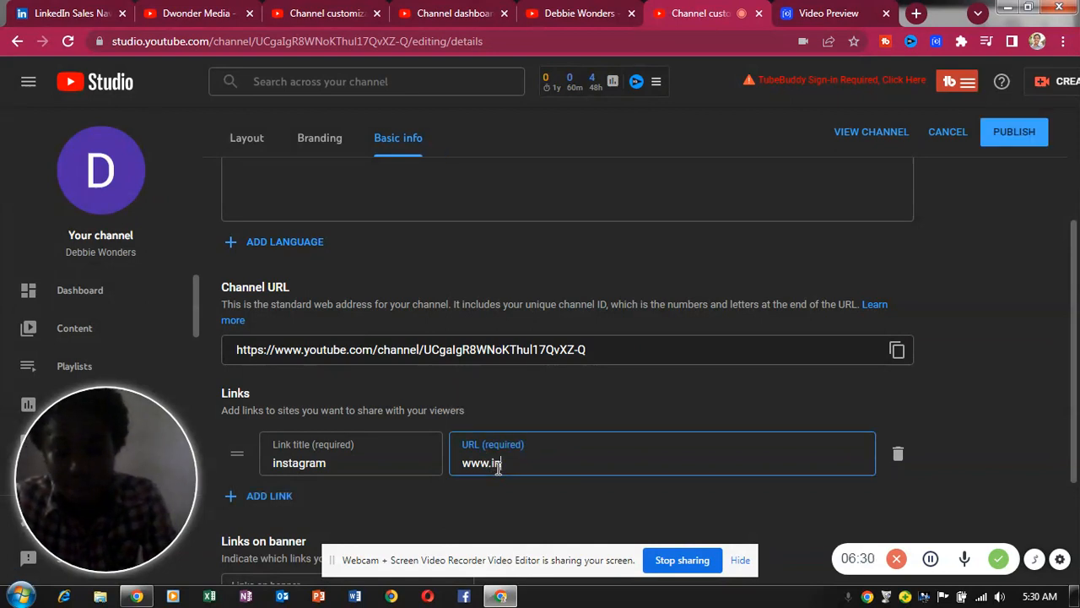
pyautogui.write('st')
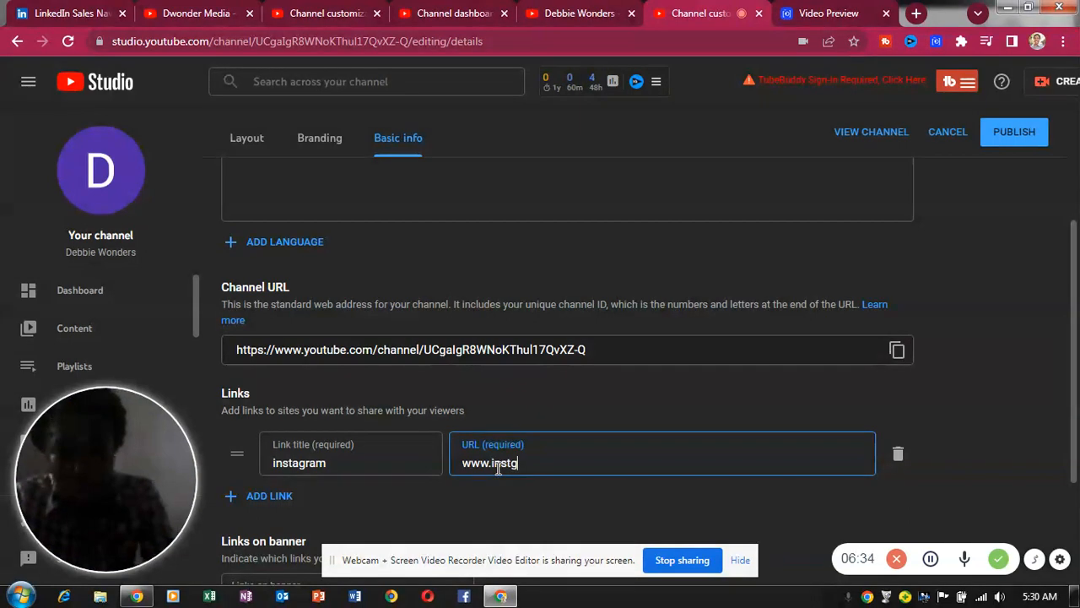
pyautogui.write('a')
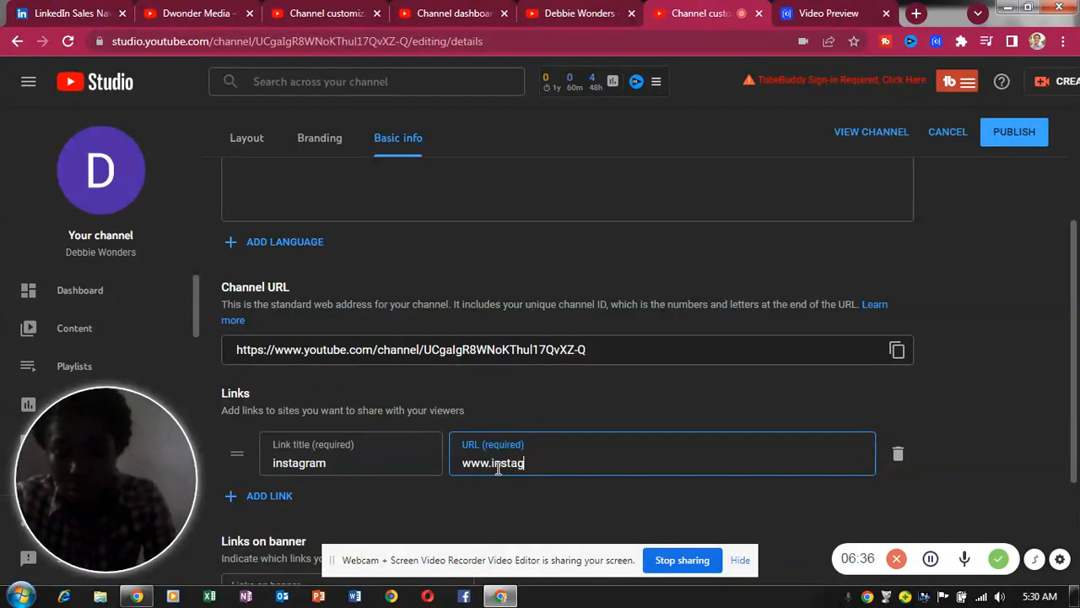
pyautogui.write('gram')
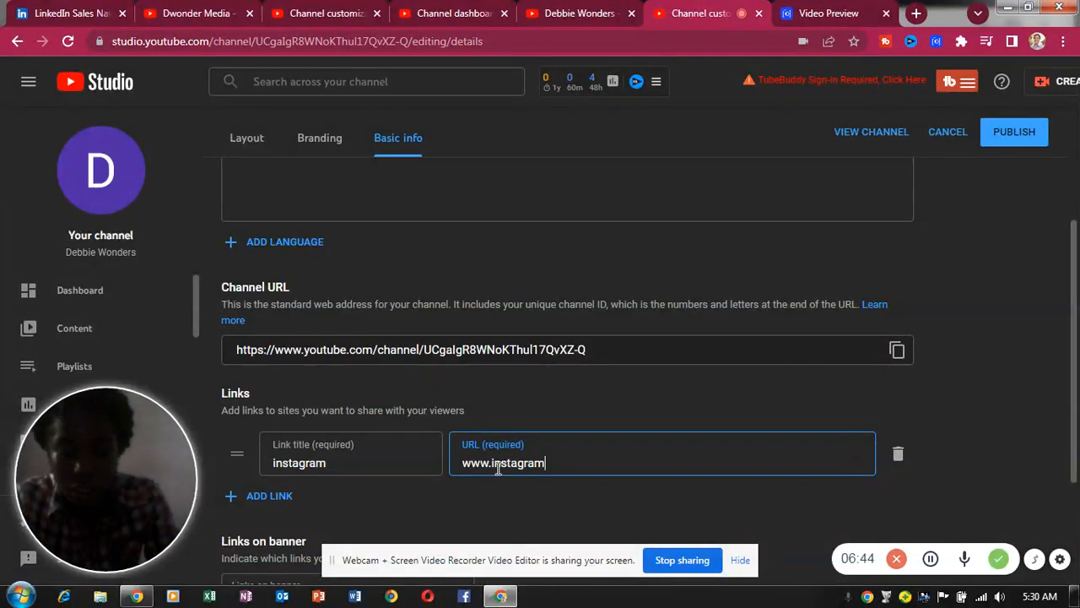
pyautogui.write('.com/')
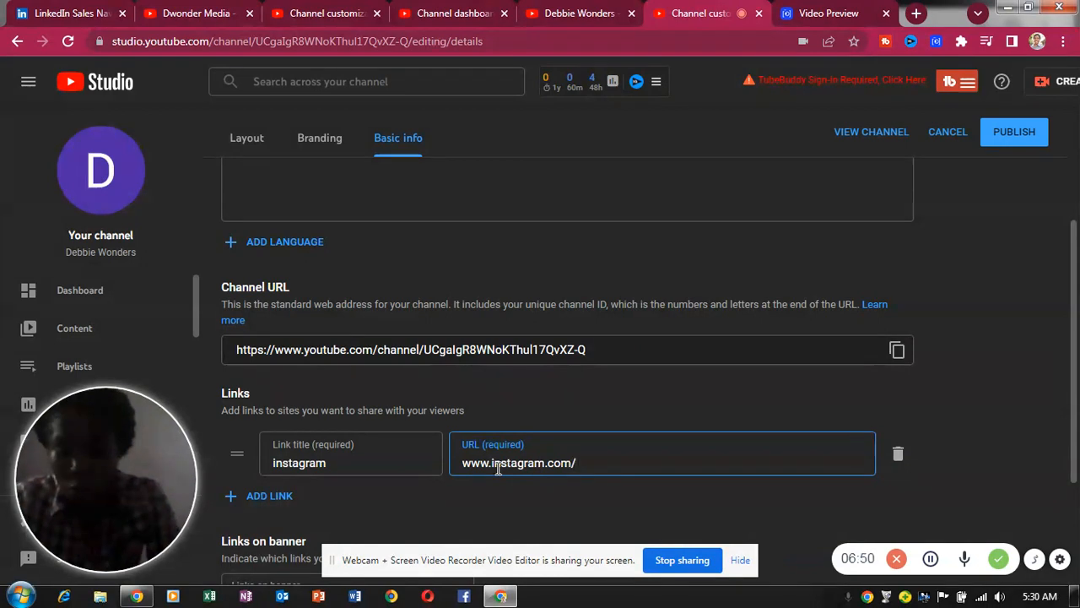
pyautogui.write('debee')
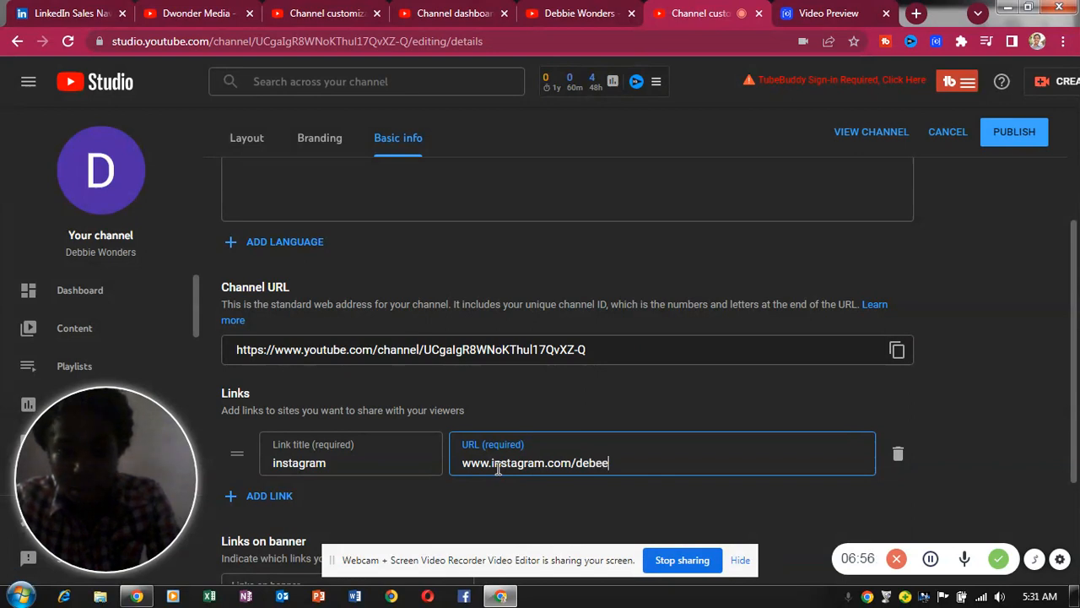
pyautogui.write('wo122')
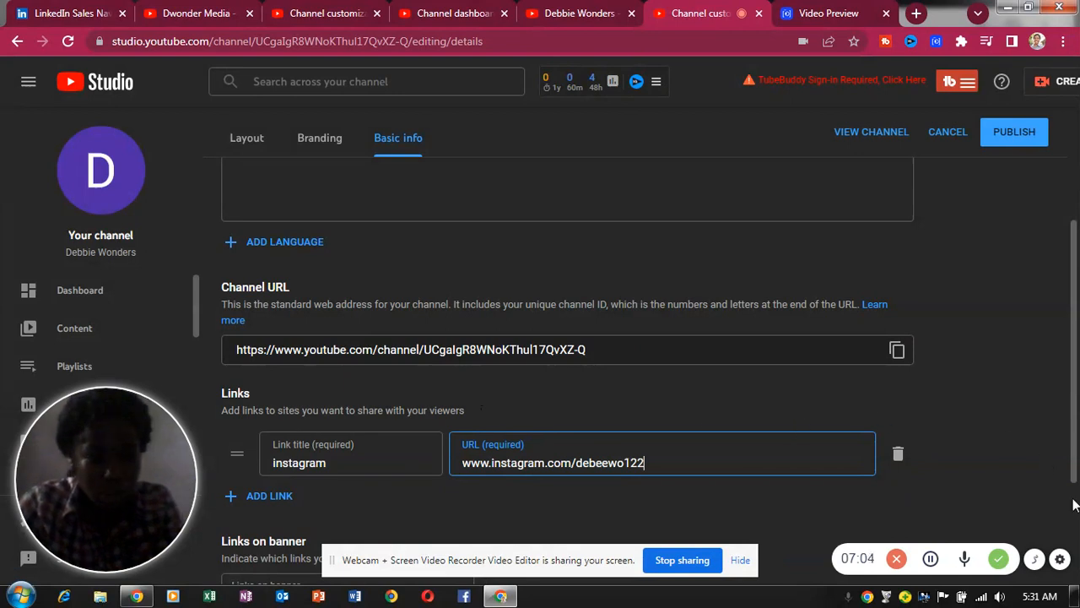
# - Enter the channel's contact Gmail address in the Contact info Email field
pyautogui.scroll(-2, 1074, 503)
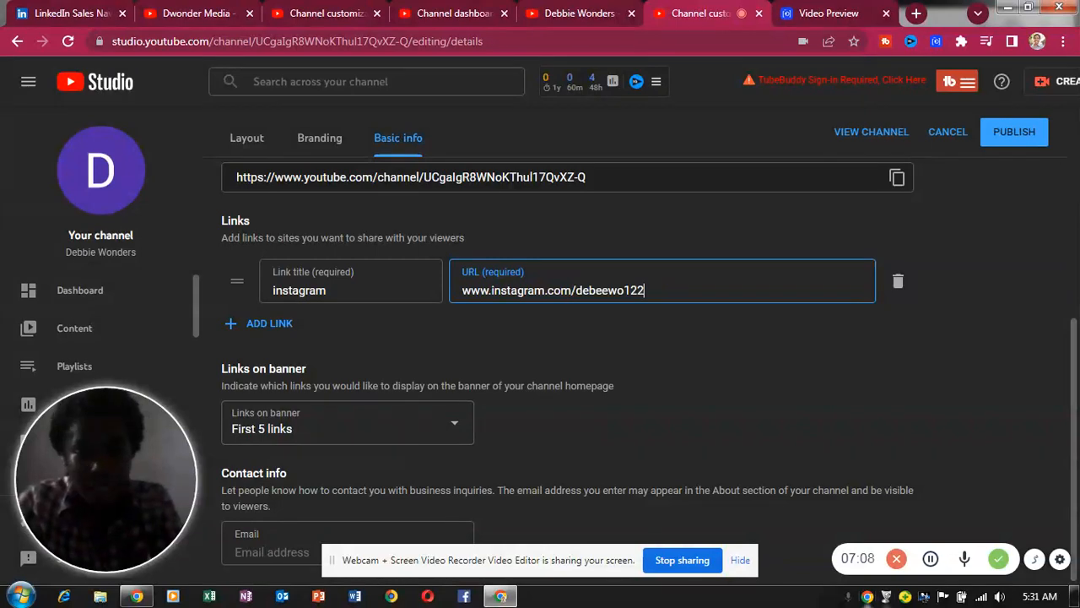
pyautogui.click(245, 539)
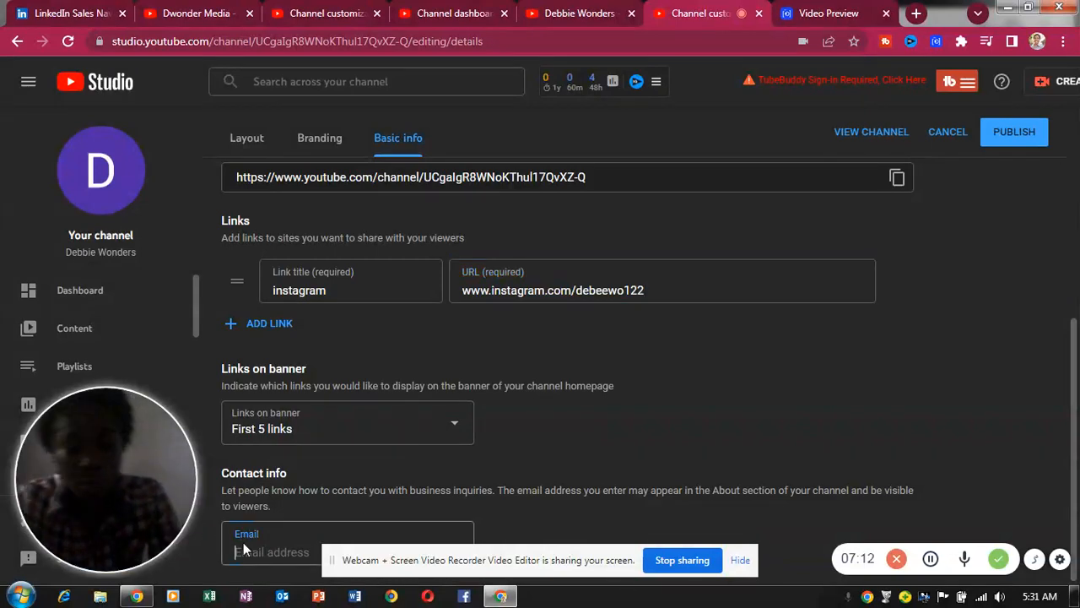
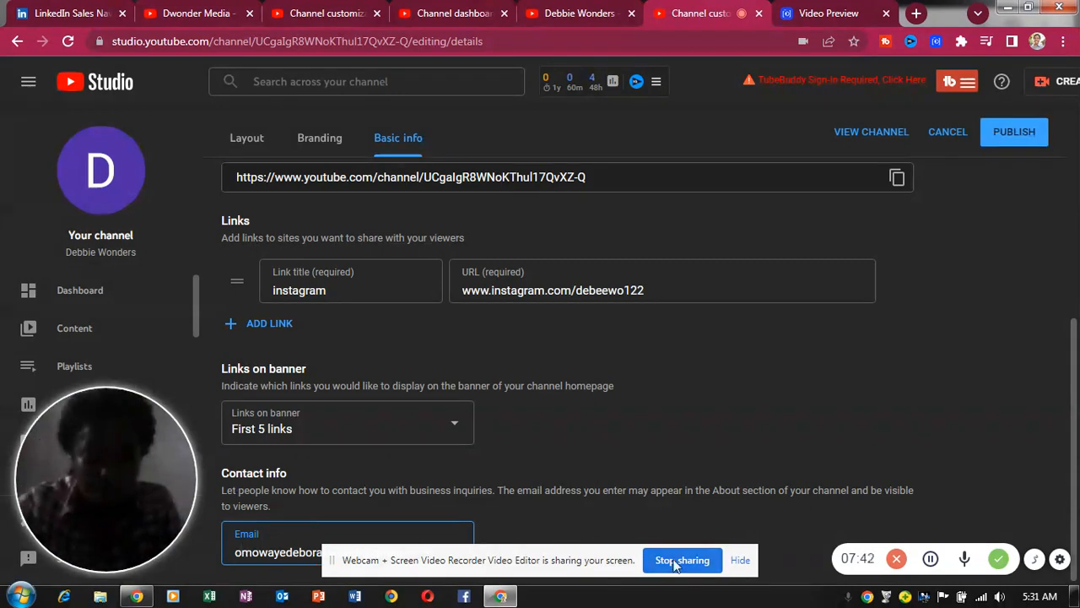
pyautogui.click(742, 562)
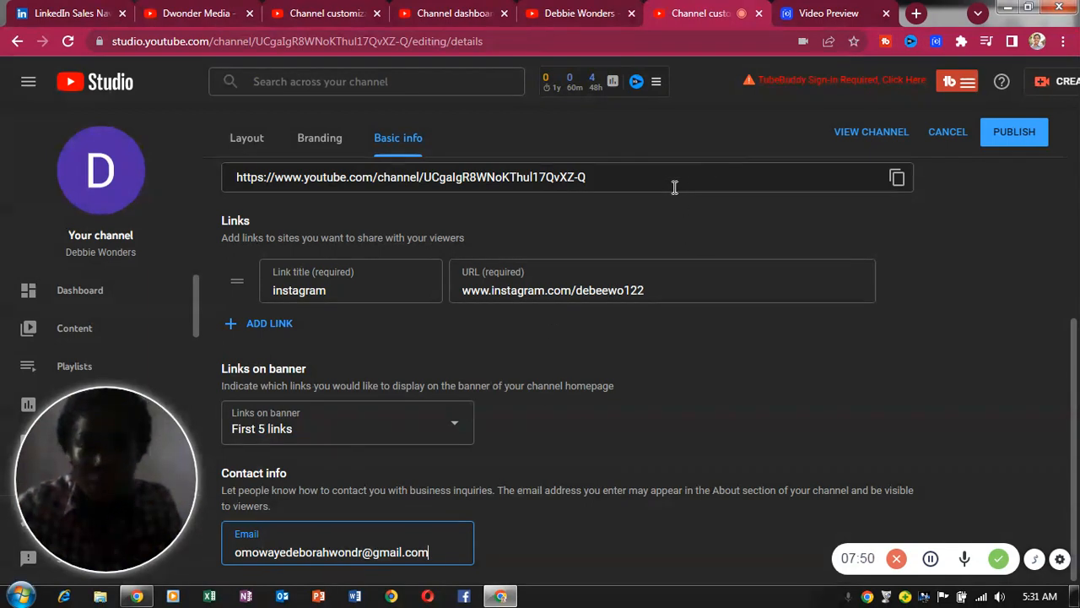
pyautogui.tripleClick(625, 183)
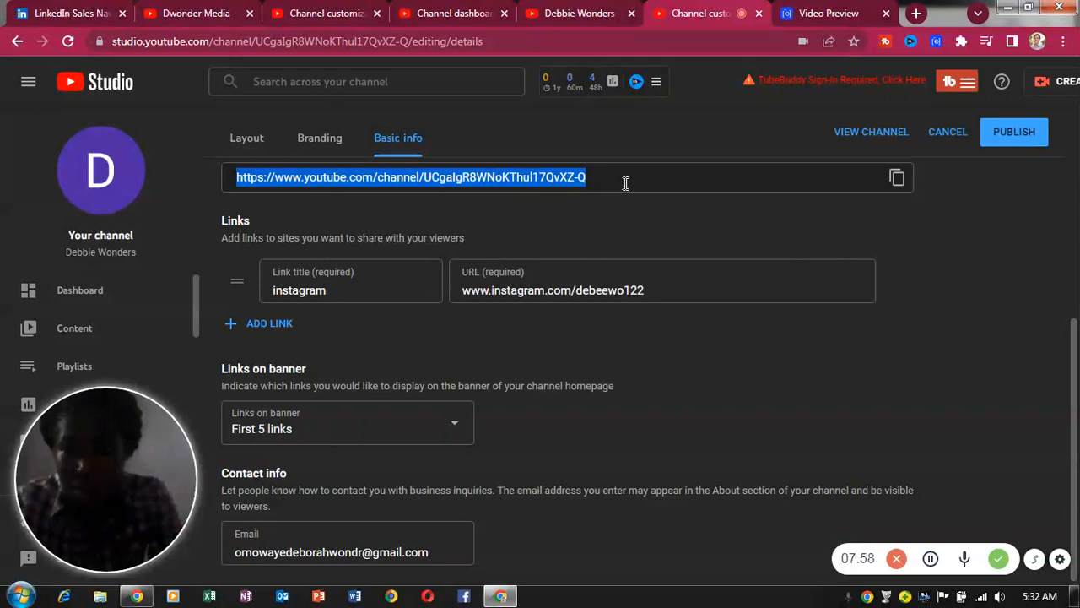
pyautogui.click(625, 183)
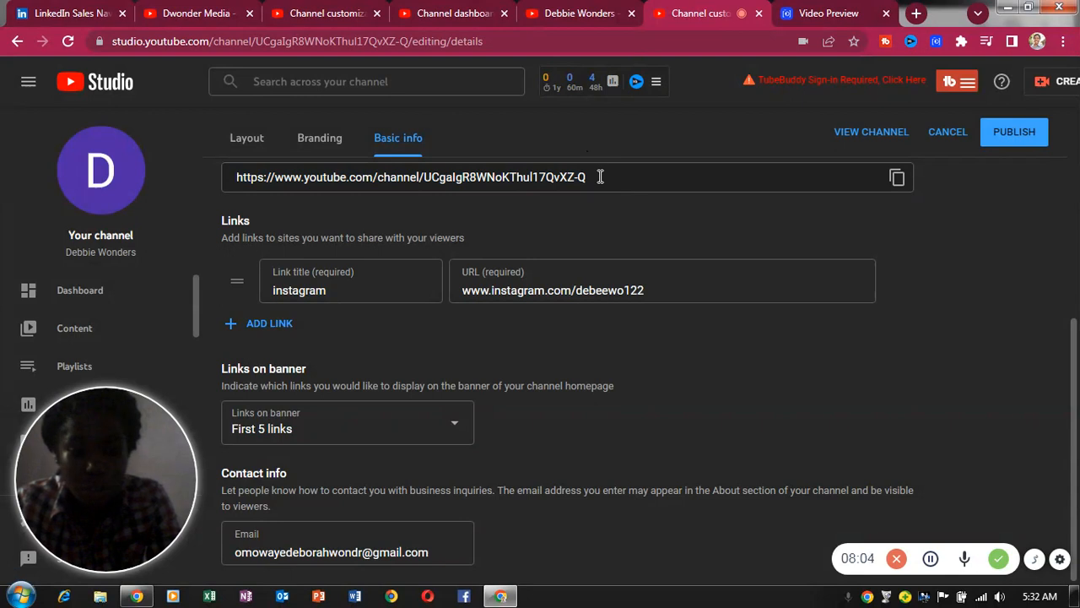
pyautogui.tripleClick(600, 177)
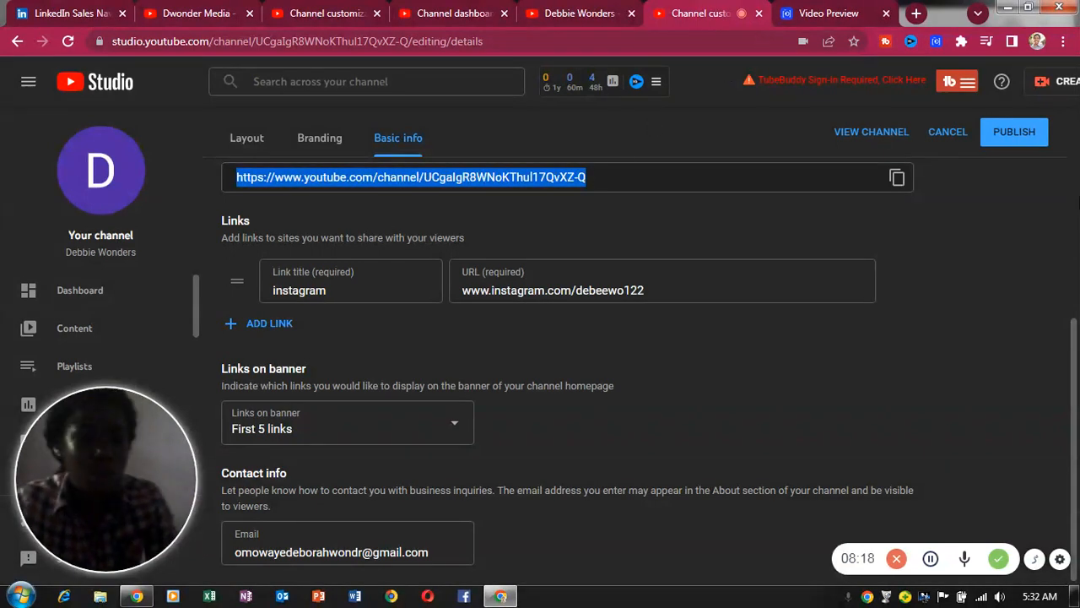
pyautogui.scroll(5, 1077, 292)
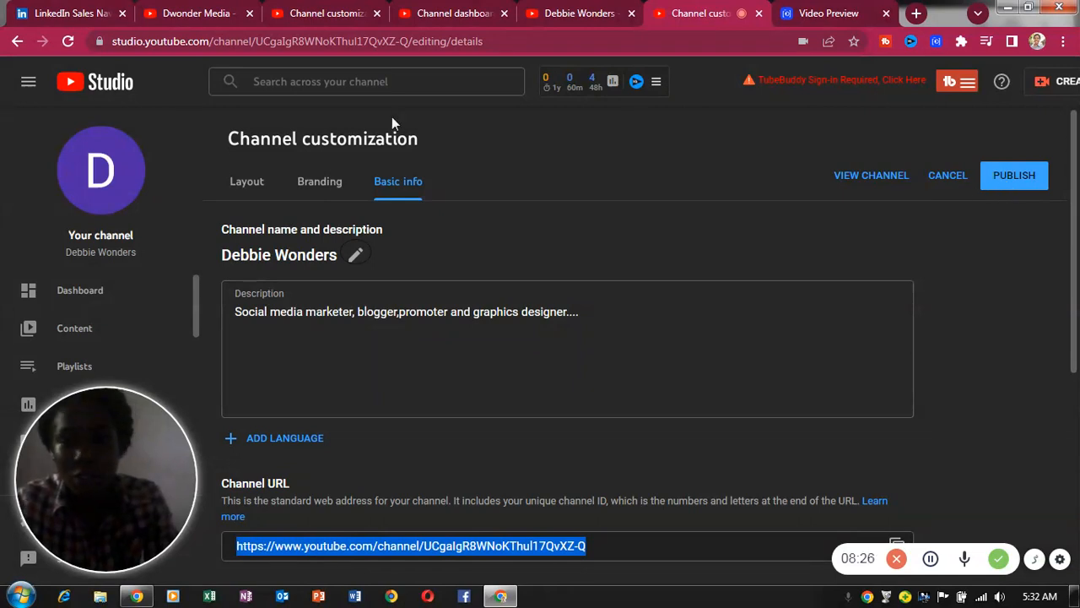
# - Show the Branding settings with the profile picture and banner image options
pyautogui.click(318, 191)
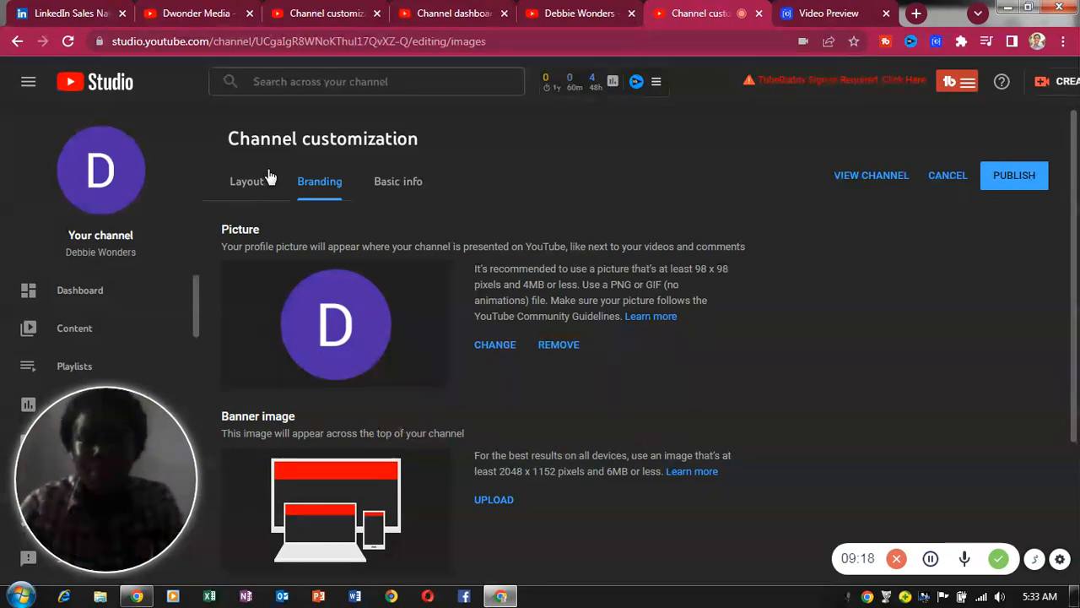
# - Publish the customization changes, then check the Channel dashboard (26 subscribers, 275 views) and TubeBuddy stats
pyautogui.click(1005, 180)
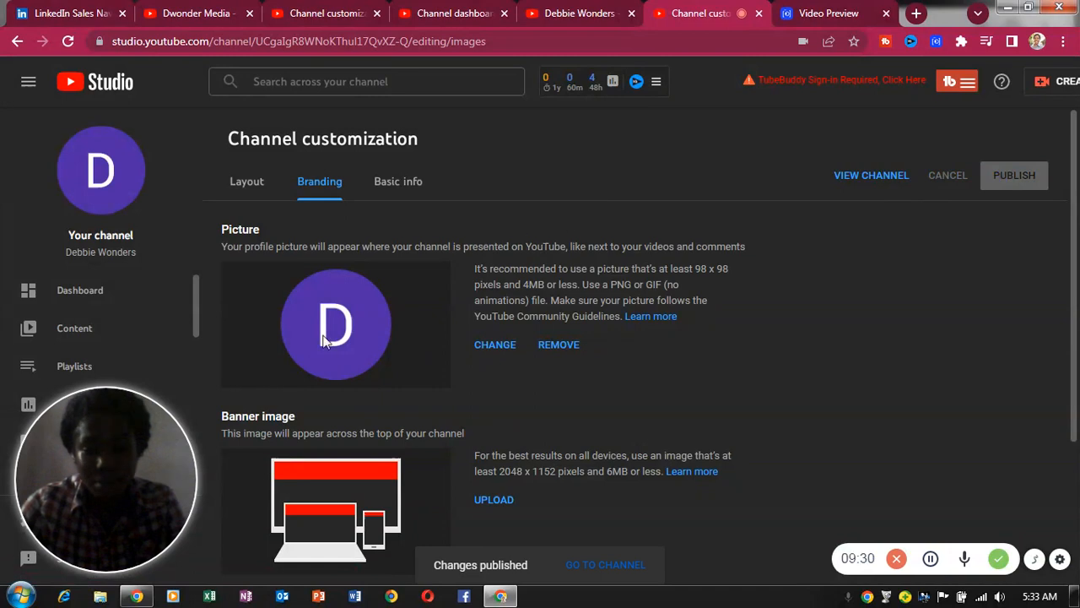
pyautogui.click(102, 293)
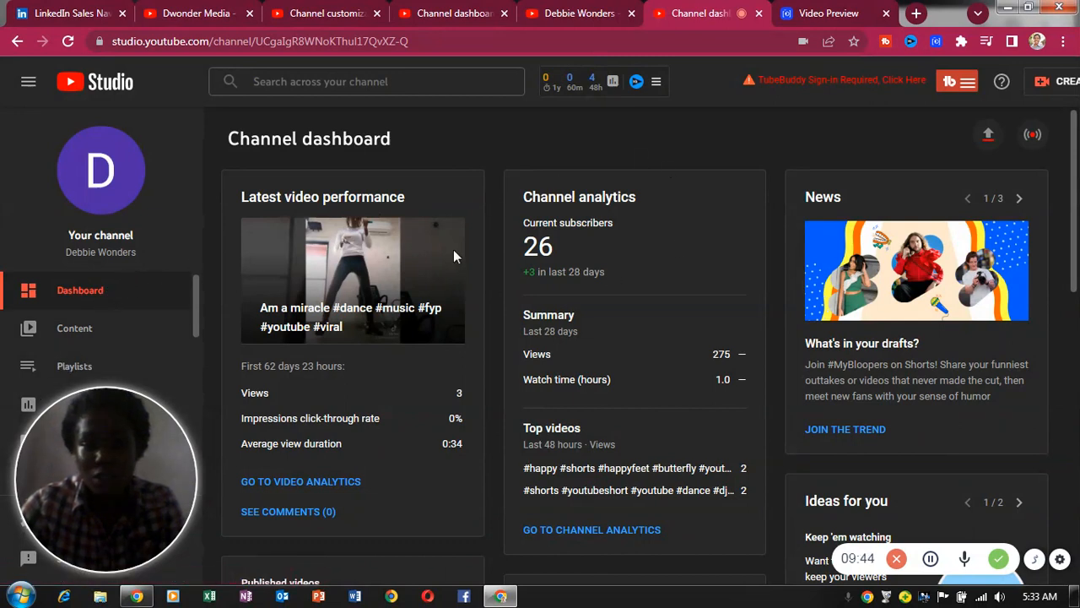
pyautogui.click(613, 81)
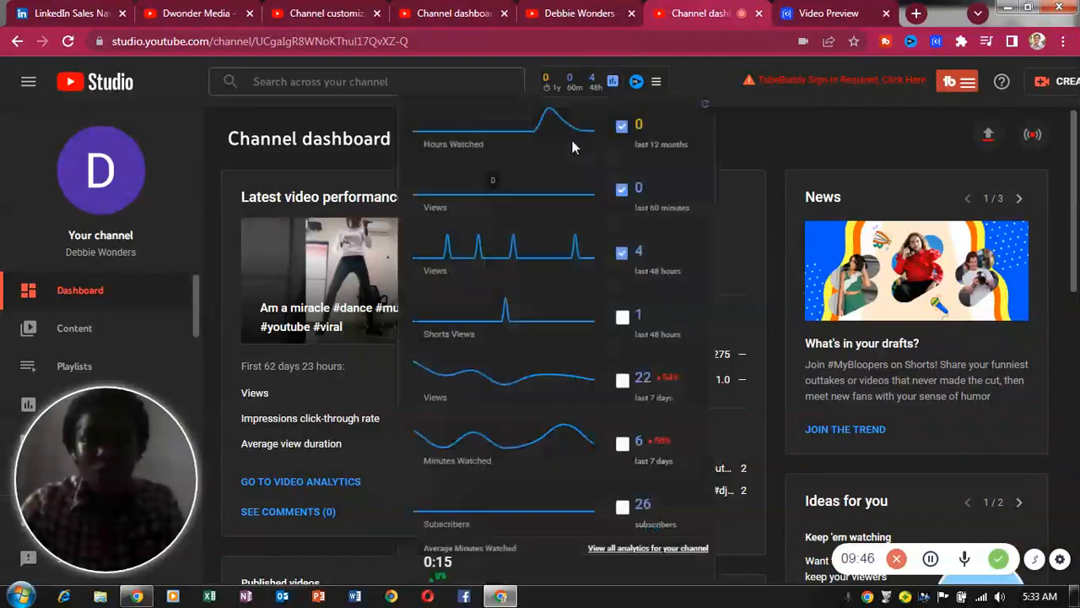